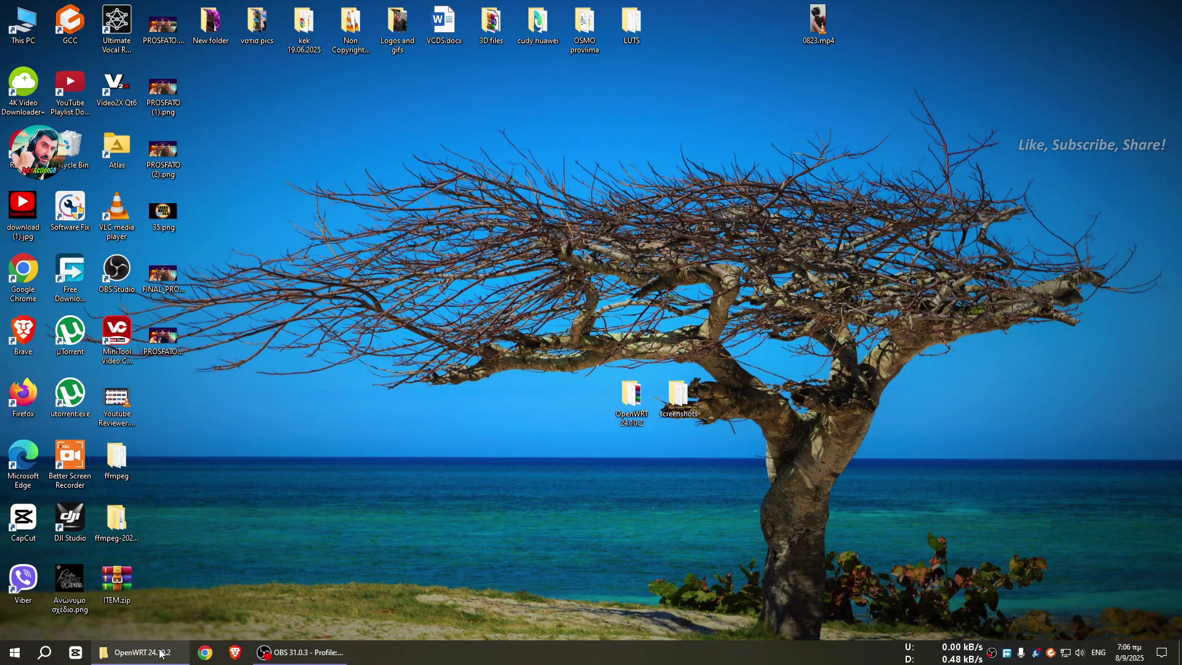
Step: Restore the OpenWRT 24.10.2 folder window showing the backup archive and the sysupgrade .bin file
left_click(158, 653)
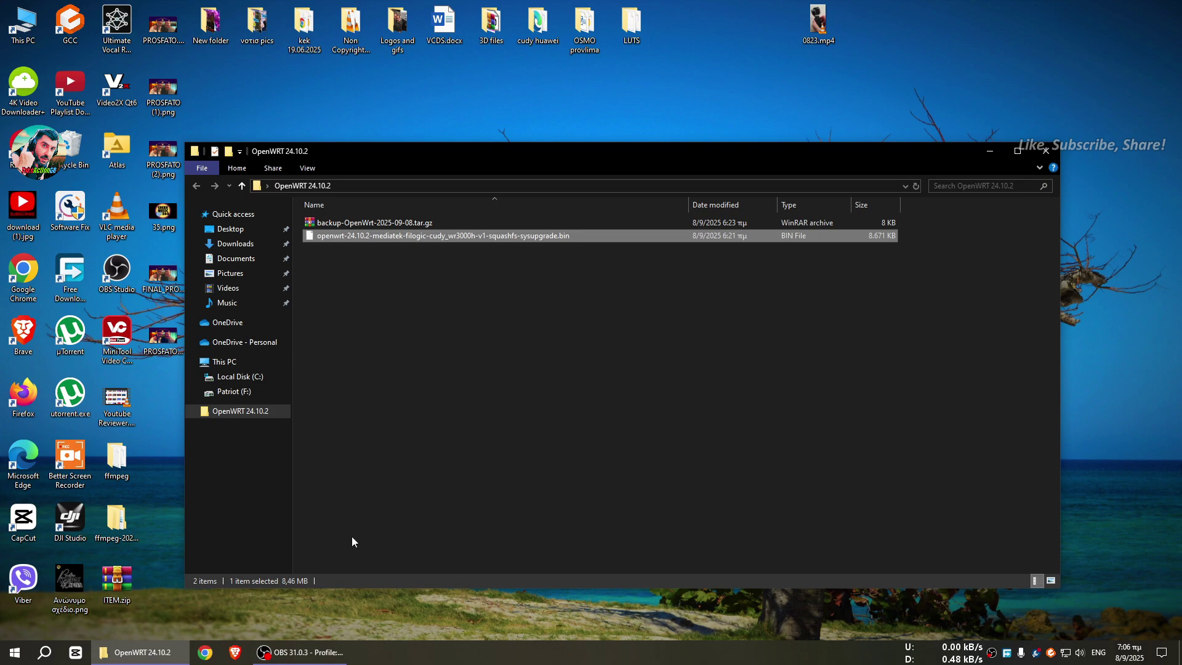
Step: In Chrome, search Google for 'cudy wr3000h openwrt firmware selector'
left_click(205, 652)
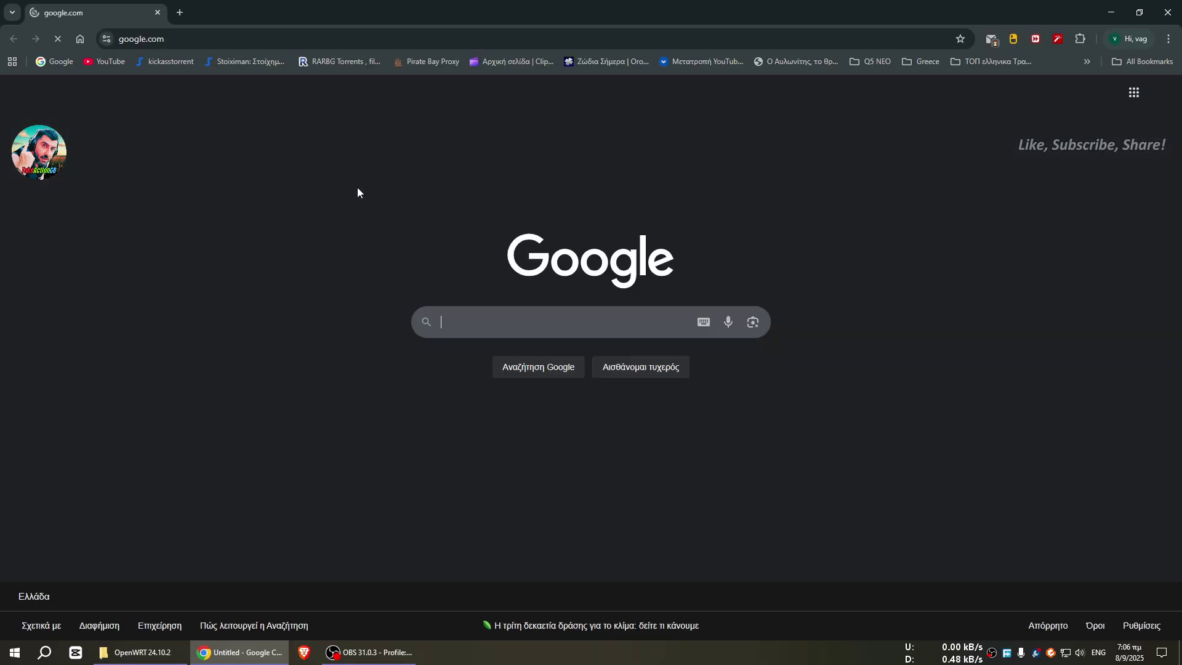
left_click(289, 39)
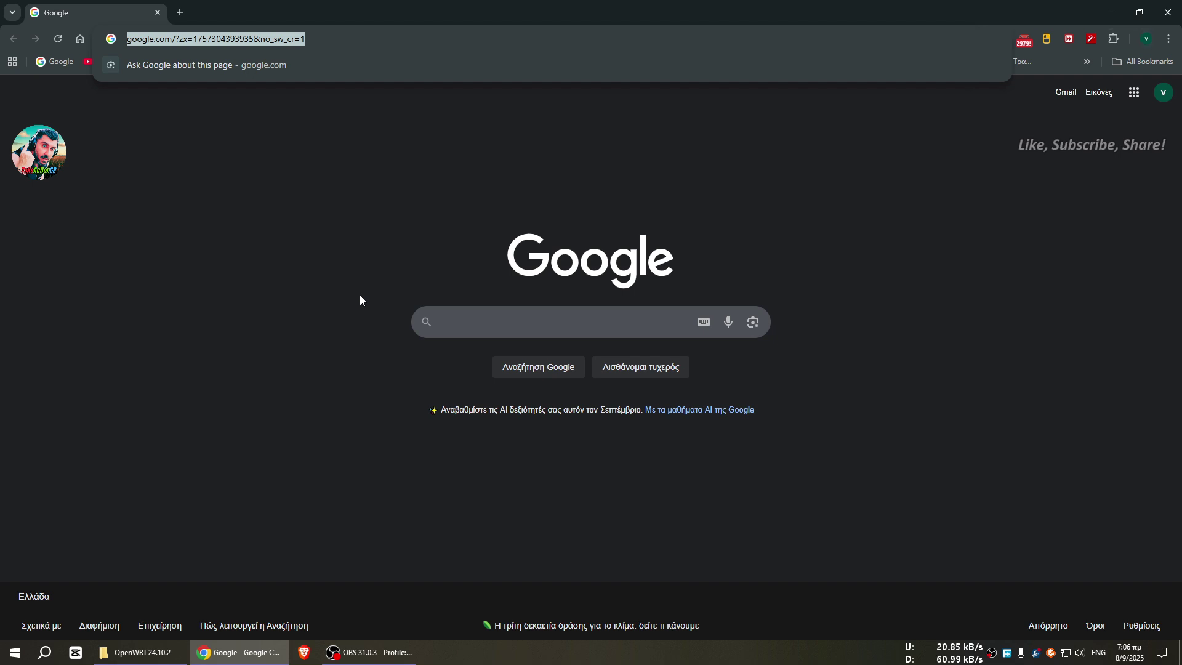
type("cud")
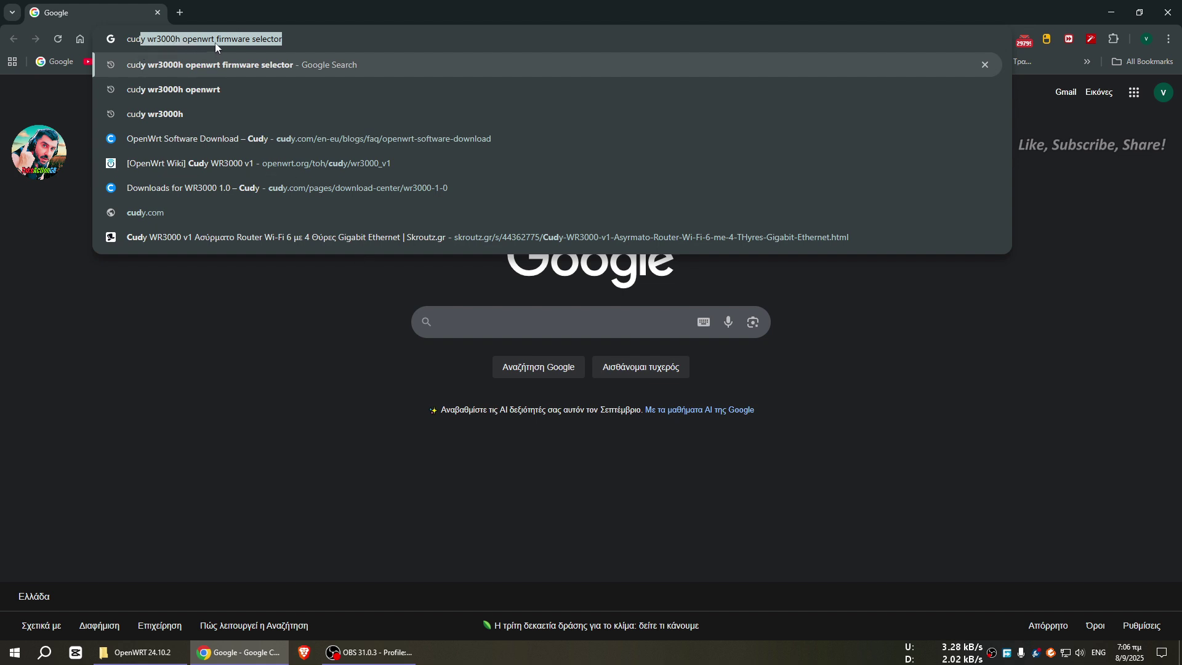
left_click(303, 42)
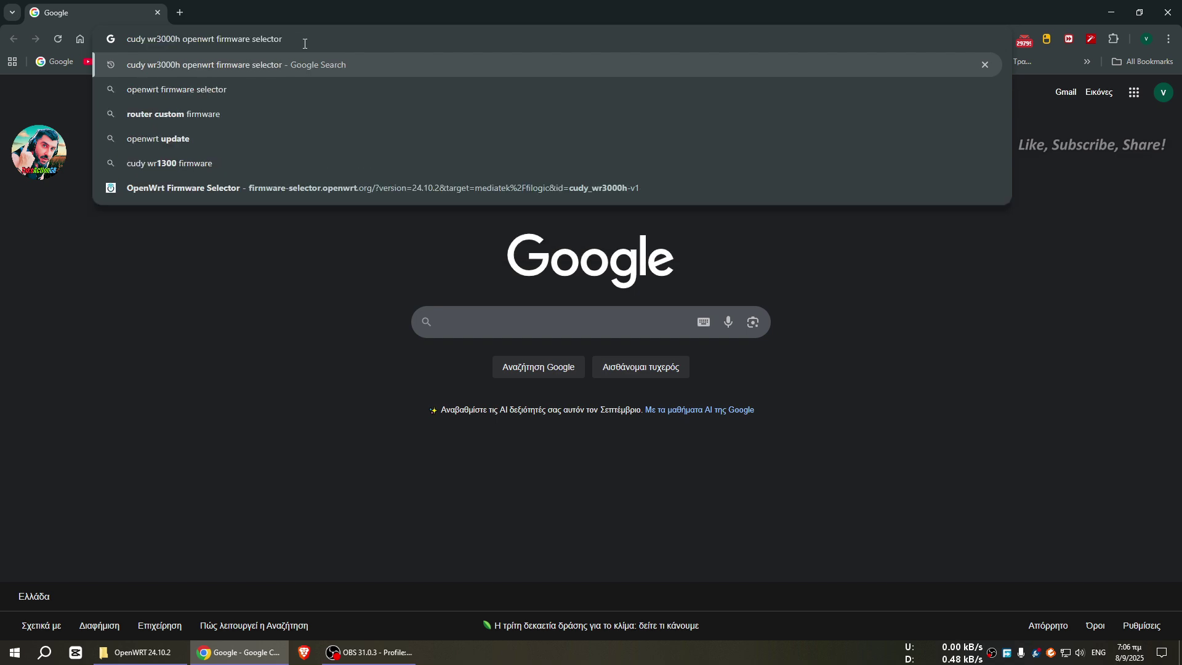
key("Return")
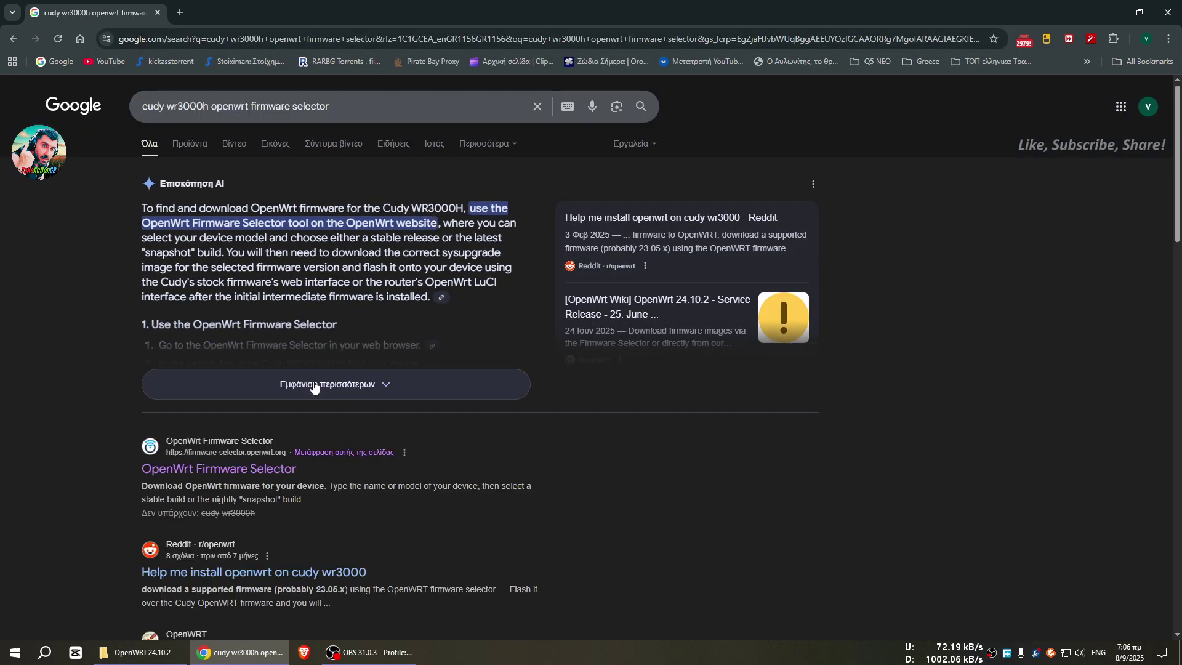
Step: Expand the AI overview and open the OpenWrt Firmware Selector result
left_click(311, 385)
scroll(272, 394, "down", 3)
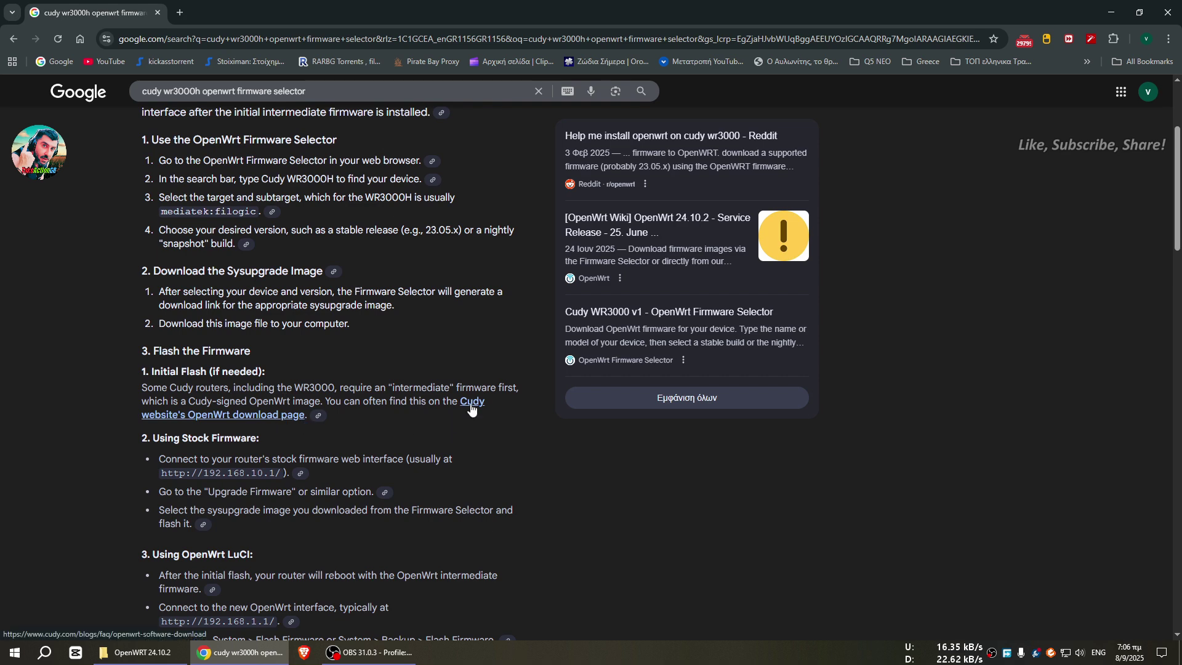
scroll(261, 451, "down", 4)
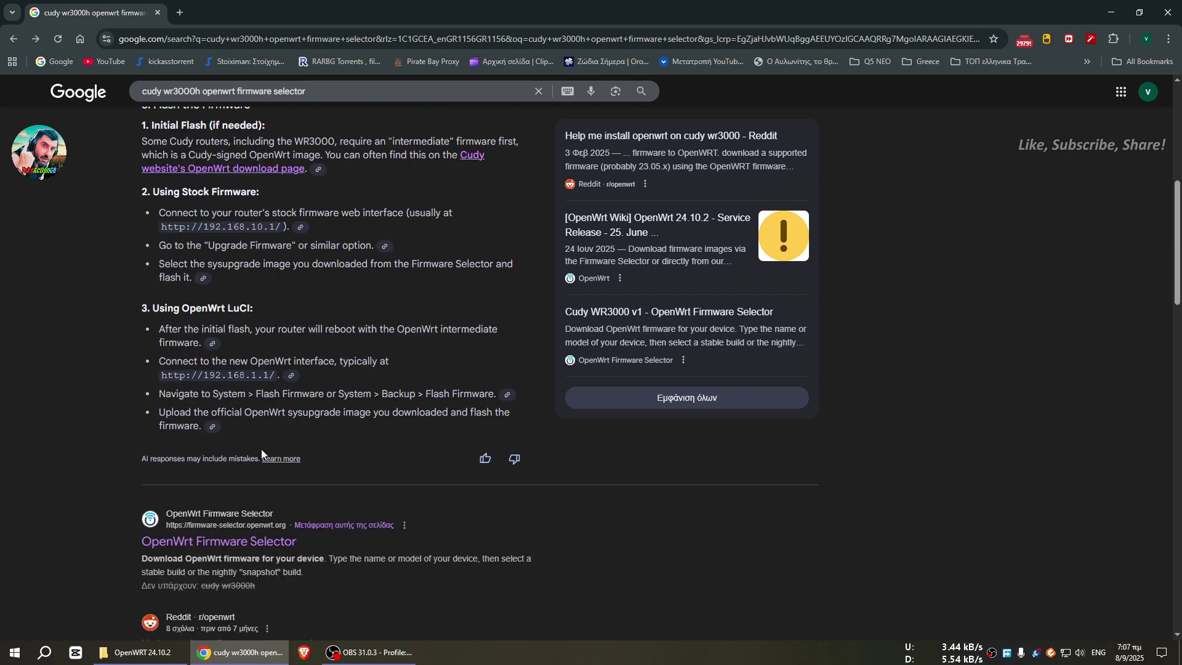
scroll(264, 424, "down", 3)
left_click(264, 356)
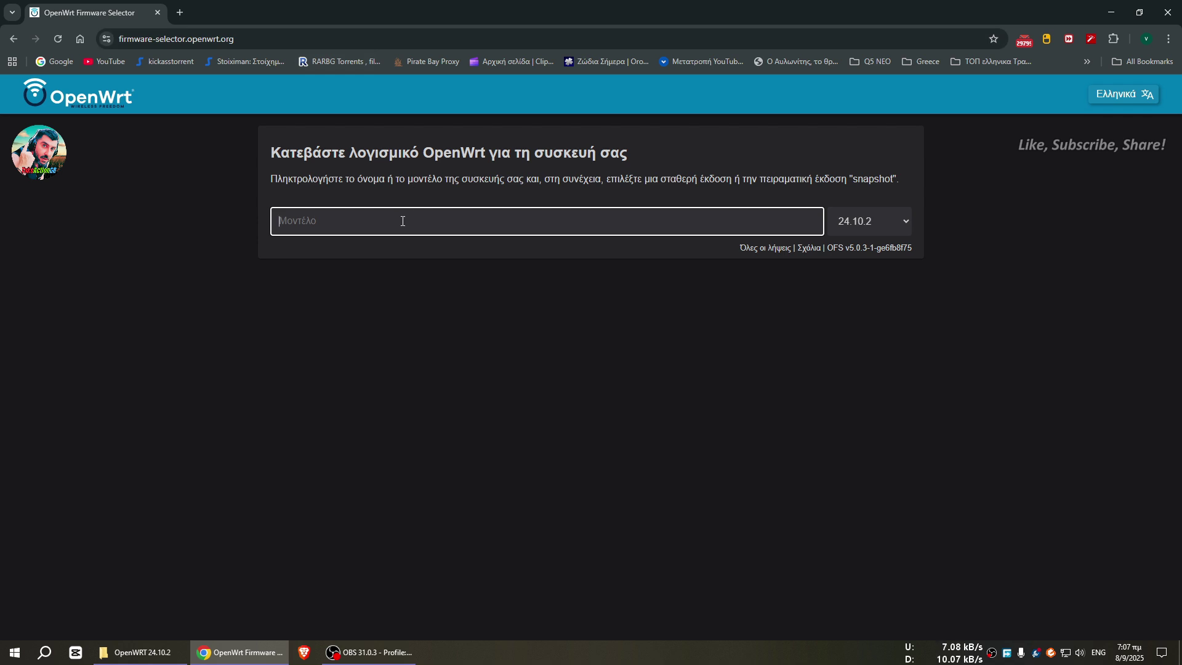
Step: Enter 'cudy wr3000h' as the model and select Cudy WR3000H v1 for release 24.10.2
type("cudy")
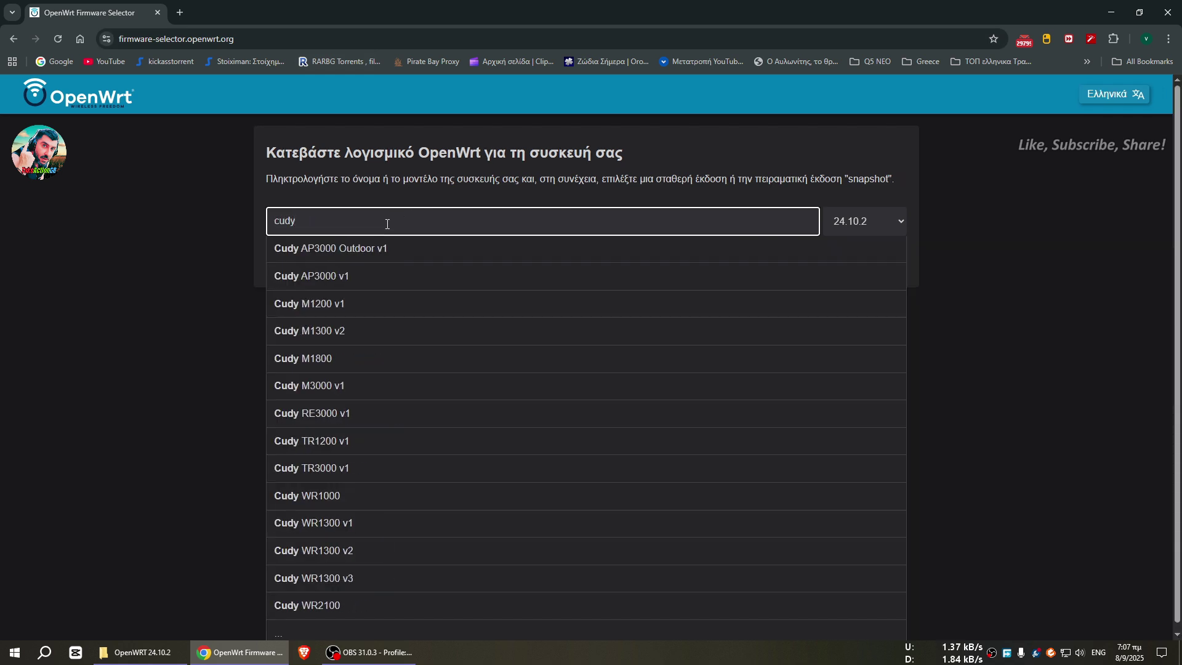
type(" wr")
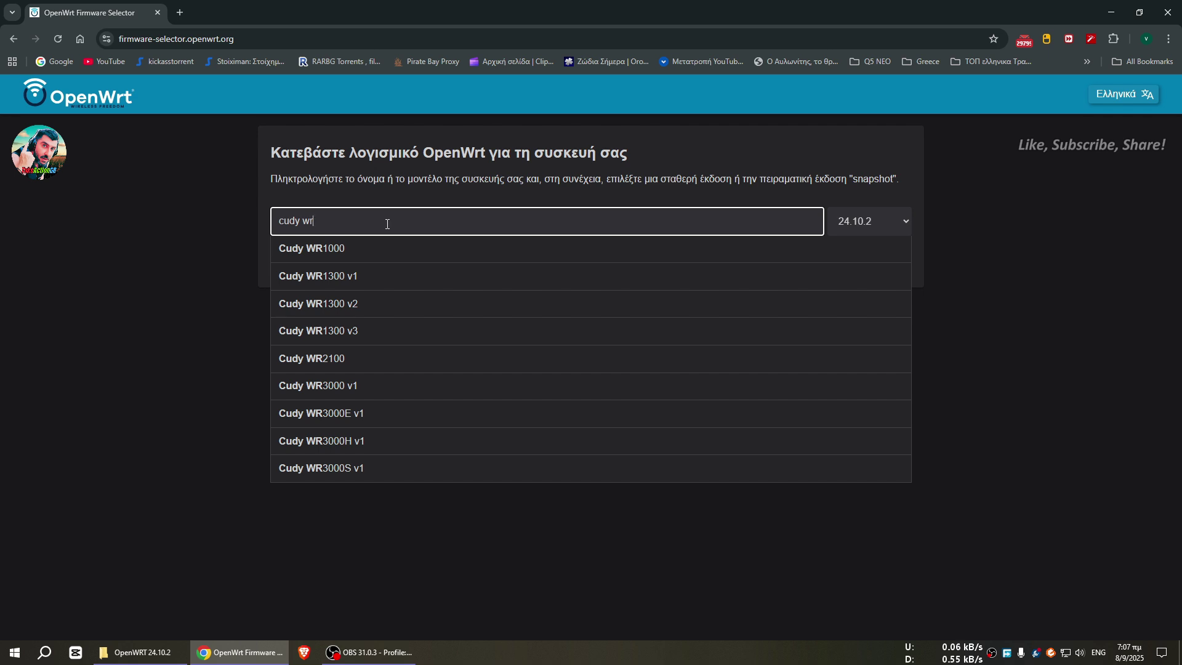
type("3")
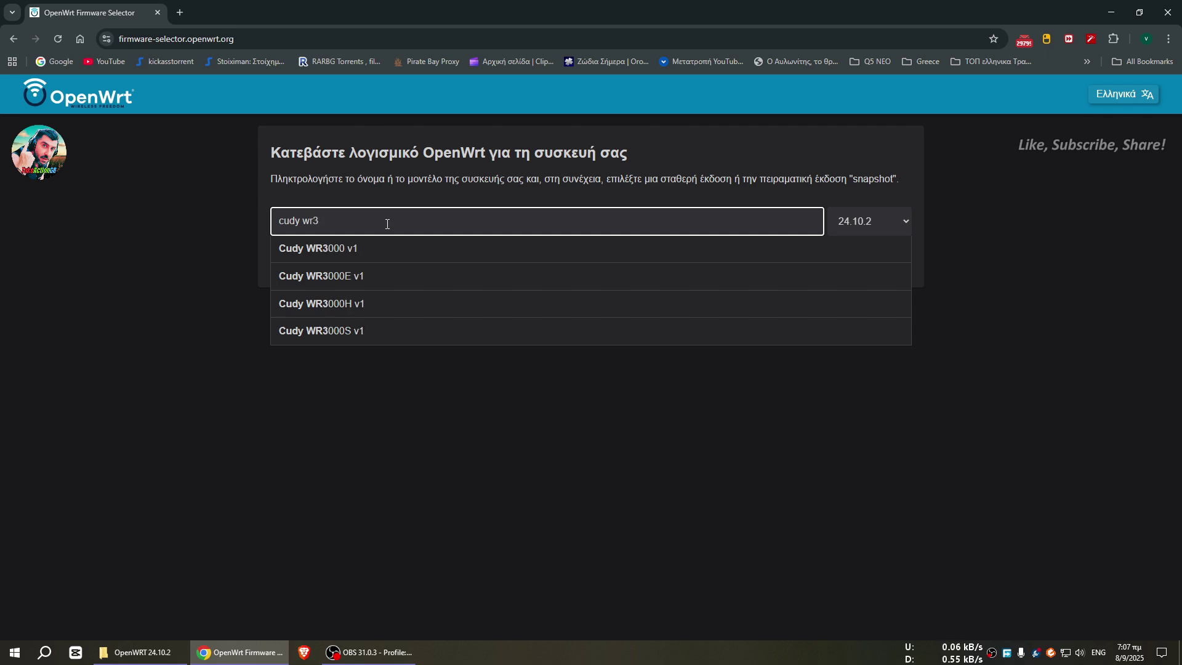
type("000h")
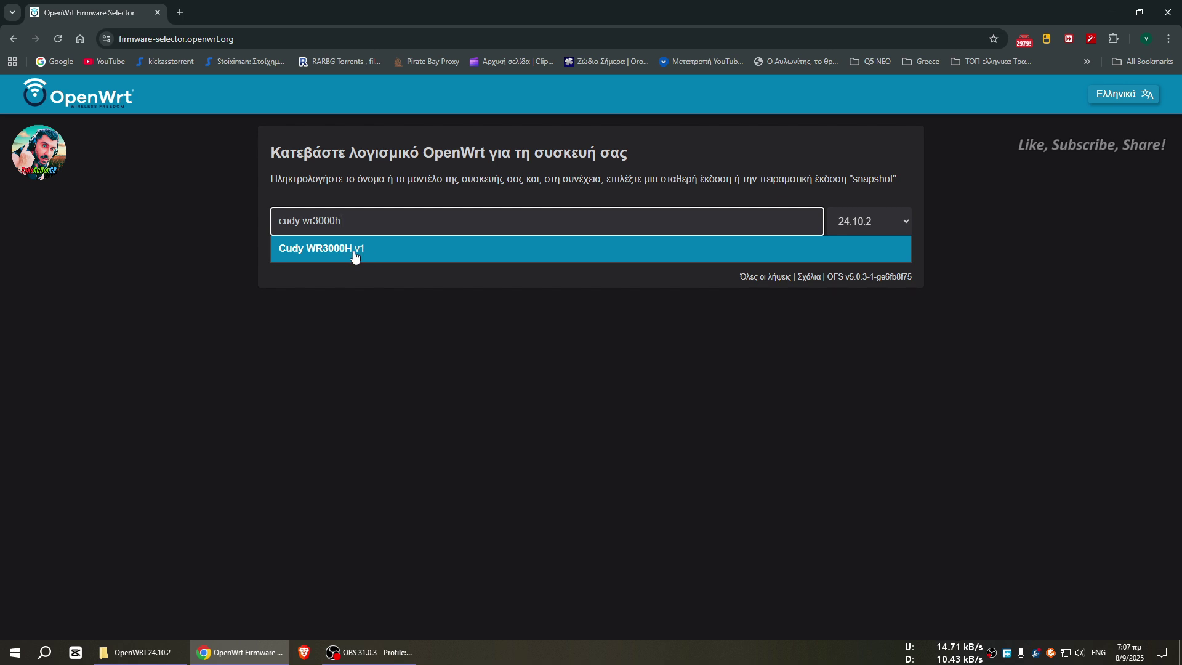
left_click(418, 254)
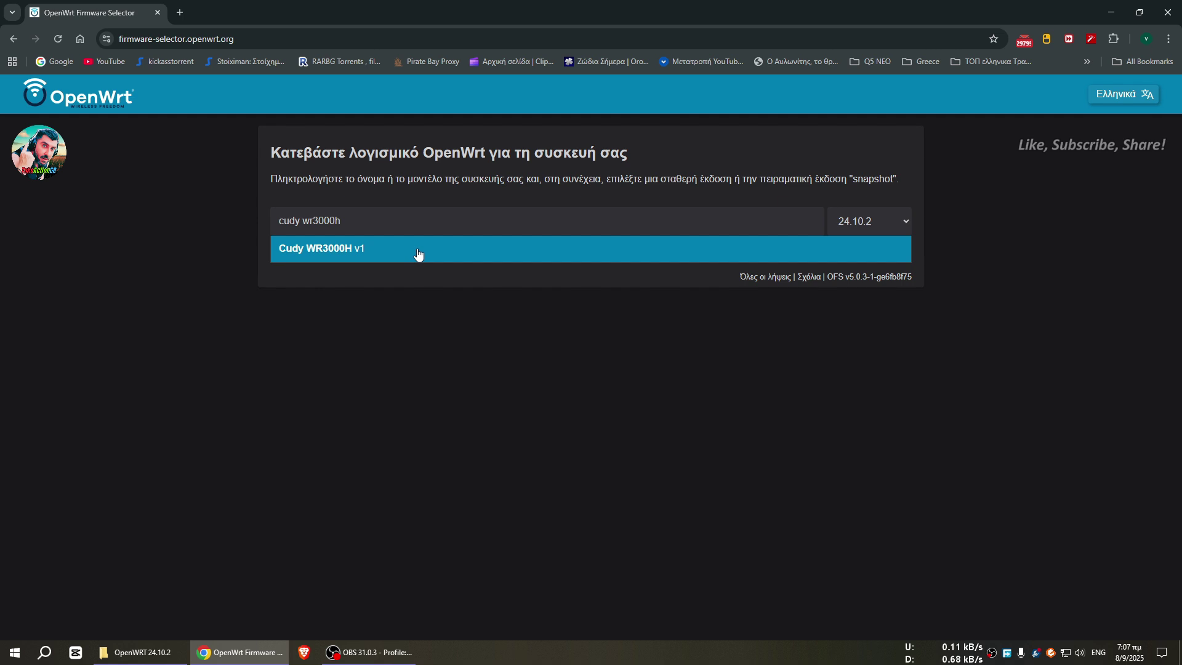
left_click(418, 251)
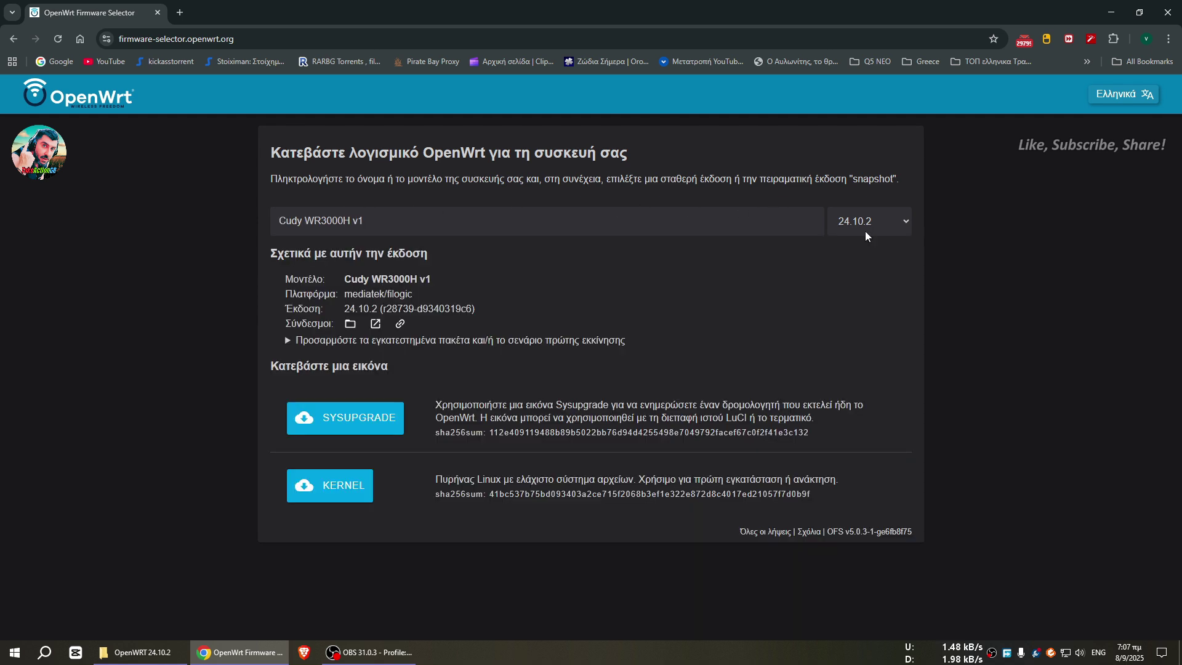
left_click(880, 220)
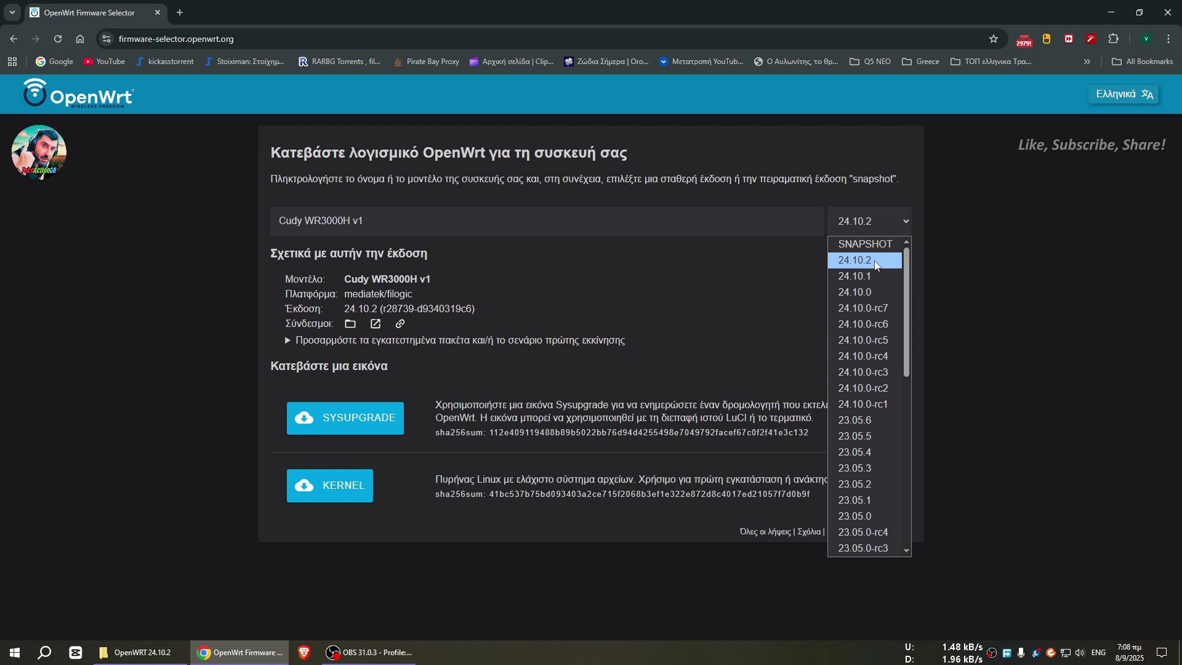
left_click(876, 263)
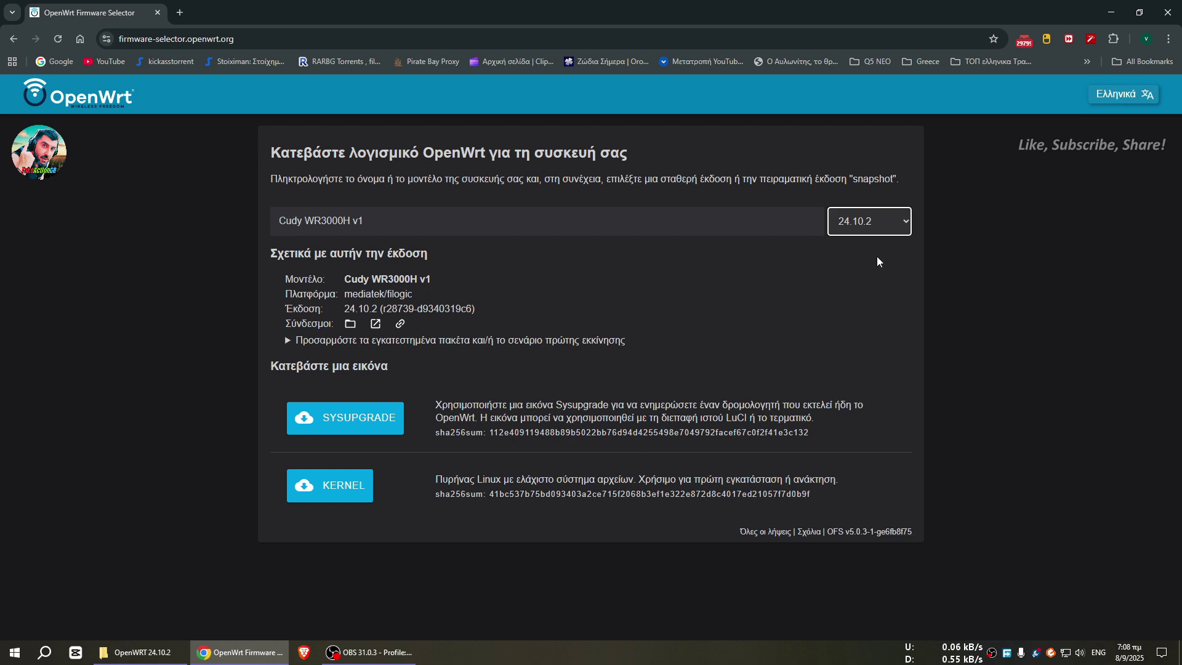
left_click(932, 249)
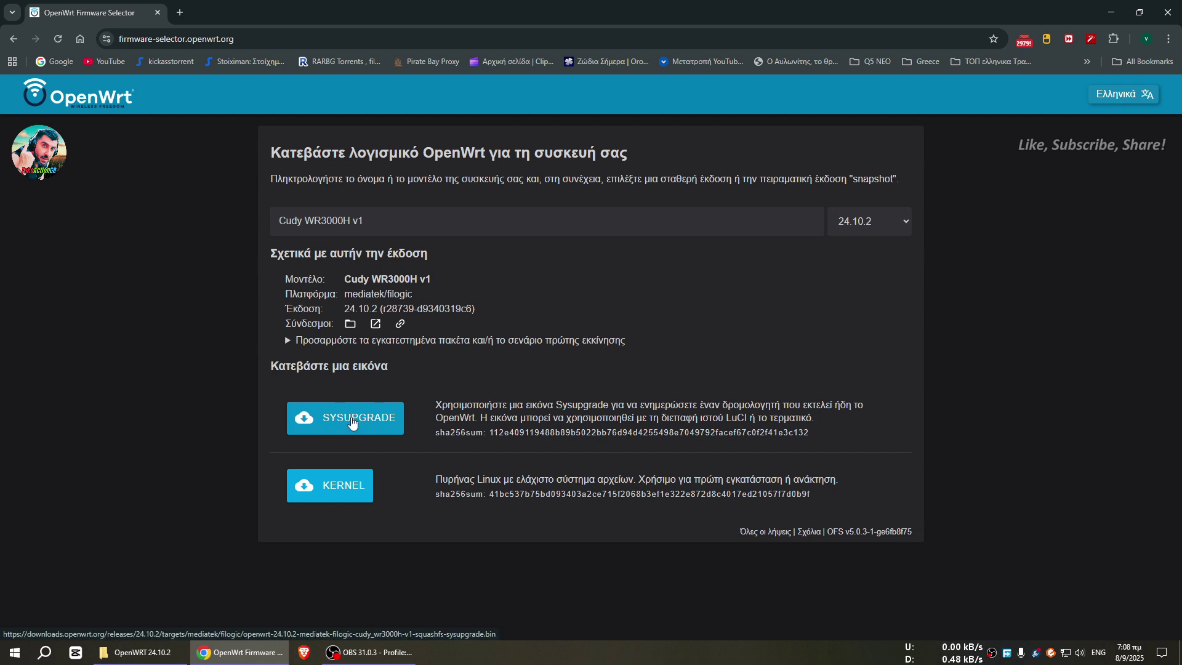
Step: Skip the duplicate SYSUPGRADE download in Free Download Manager and bring up the OpenWRT 24.10.2 folder
left_click(351, 423)
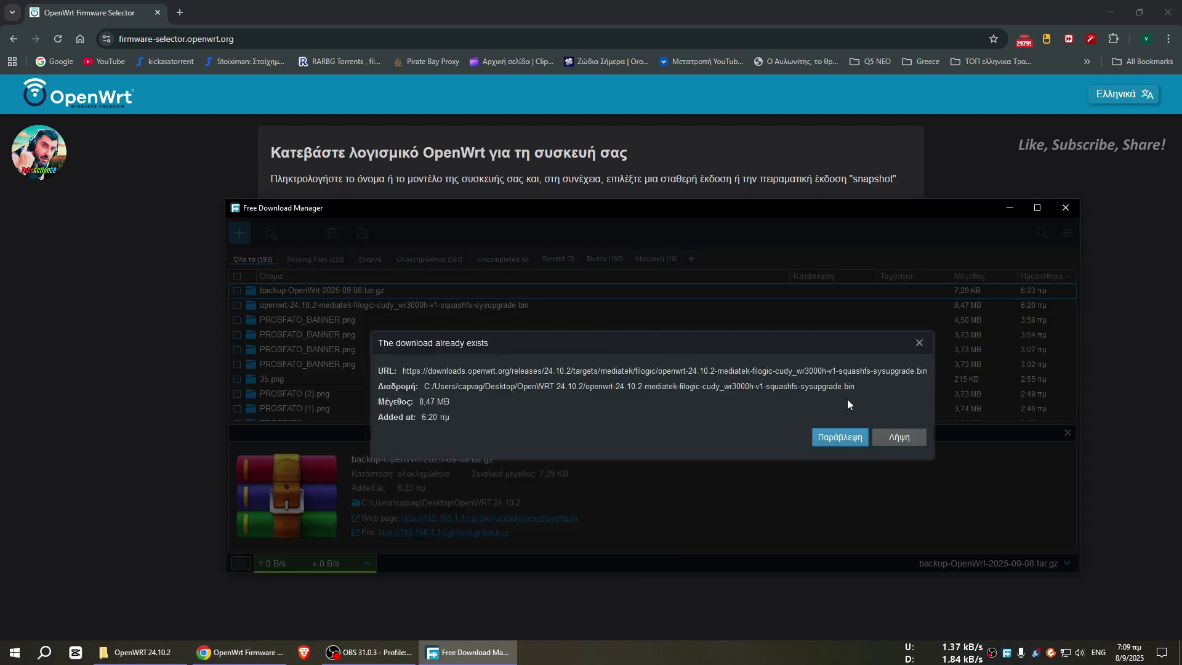
left_click(840, 438)
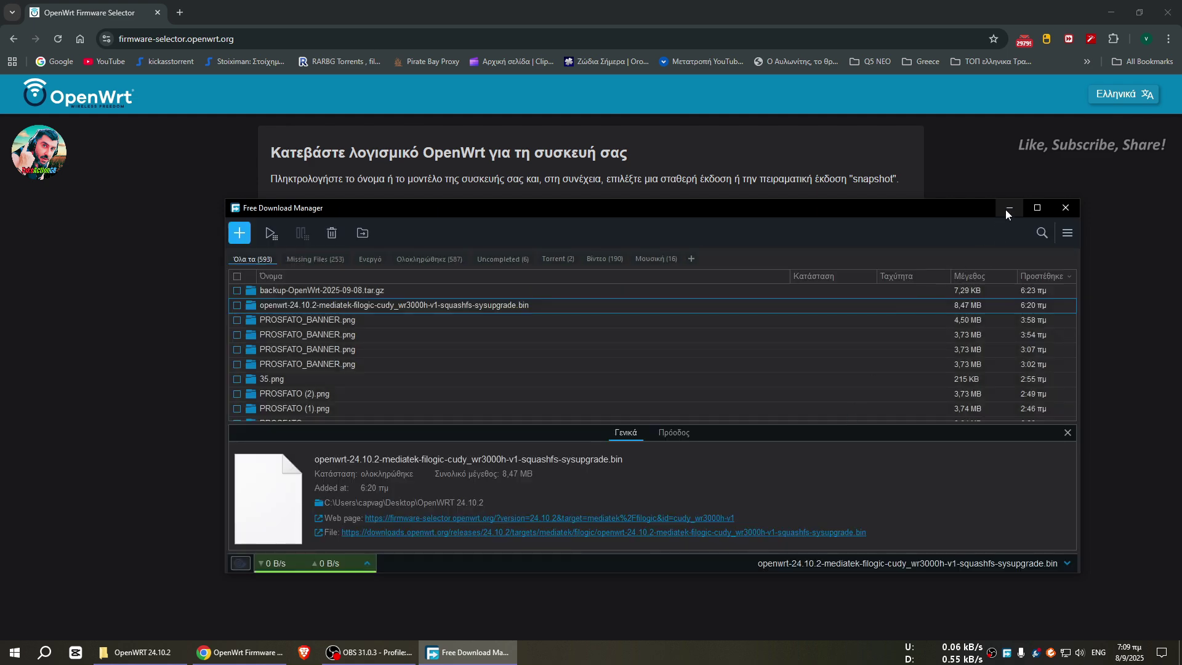
left_click(1012, 207)
left_click(140, 651)
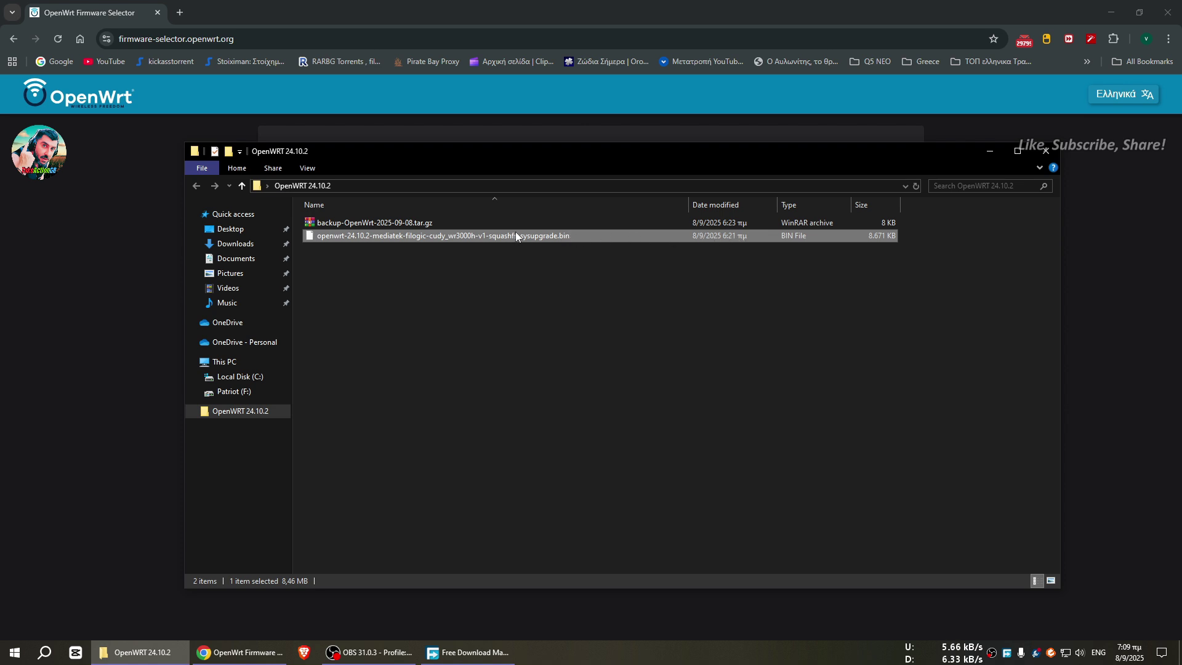
Step: In a new tab, log in to LuCI at 192.168.1.1 with the root password
left_click(177, 7)
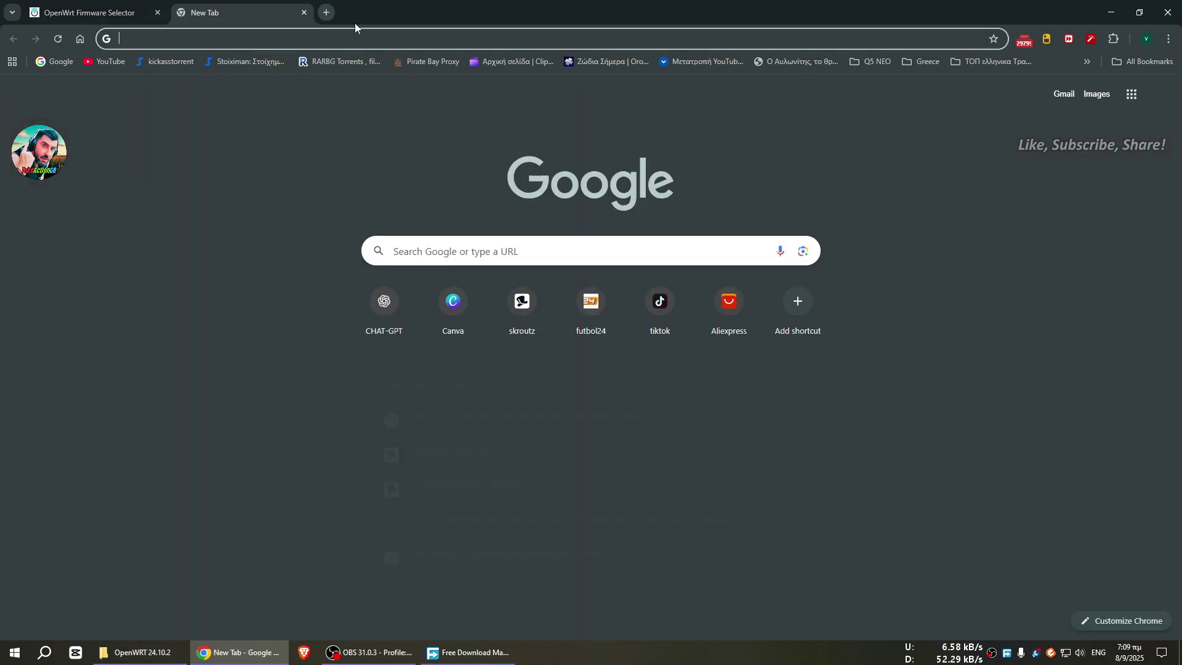
left_click(359, 37)
type("192")
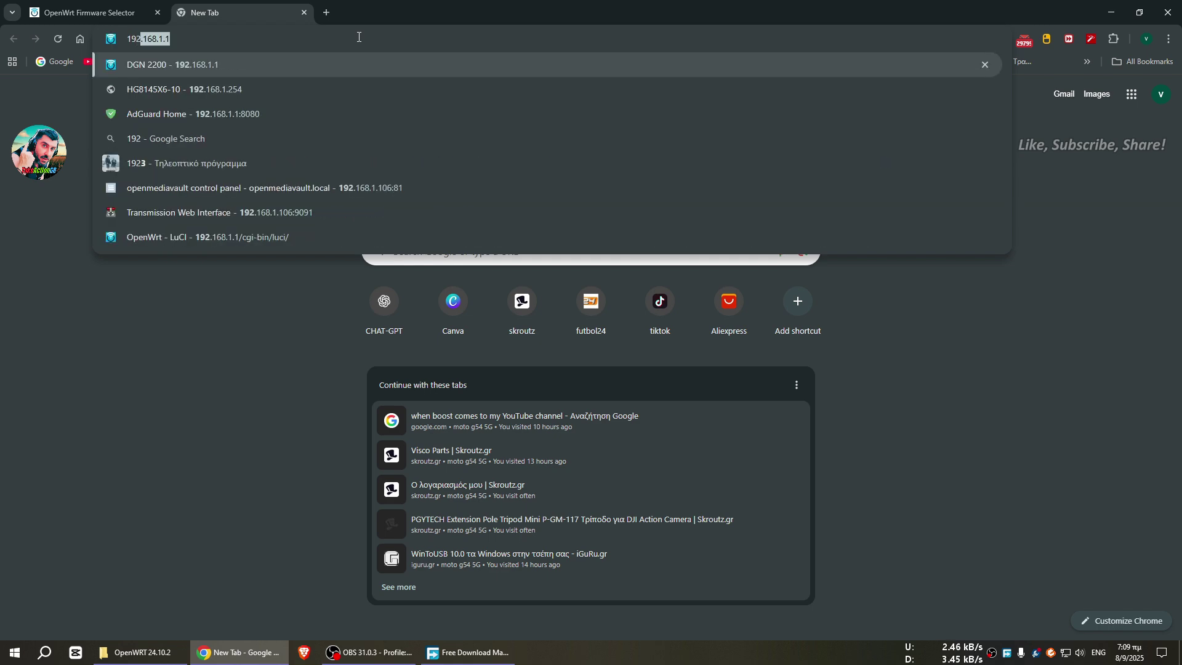
key("Return")
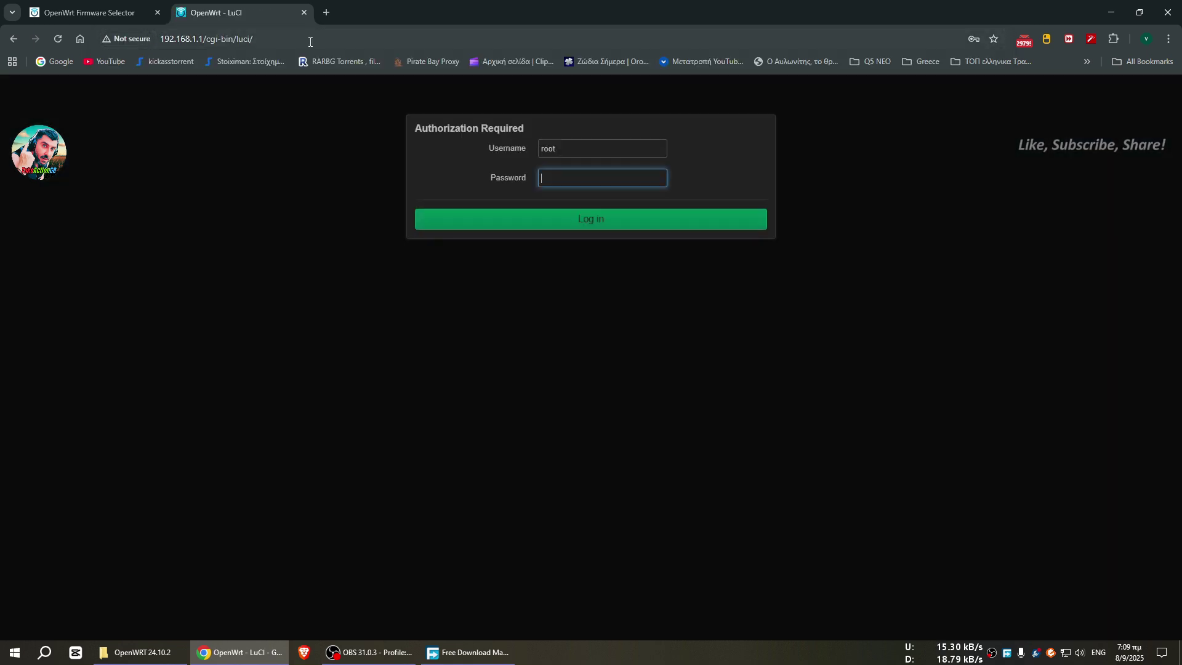
key("Return")
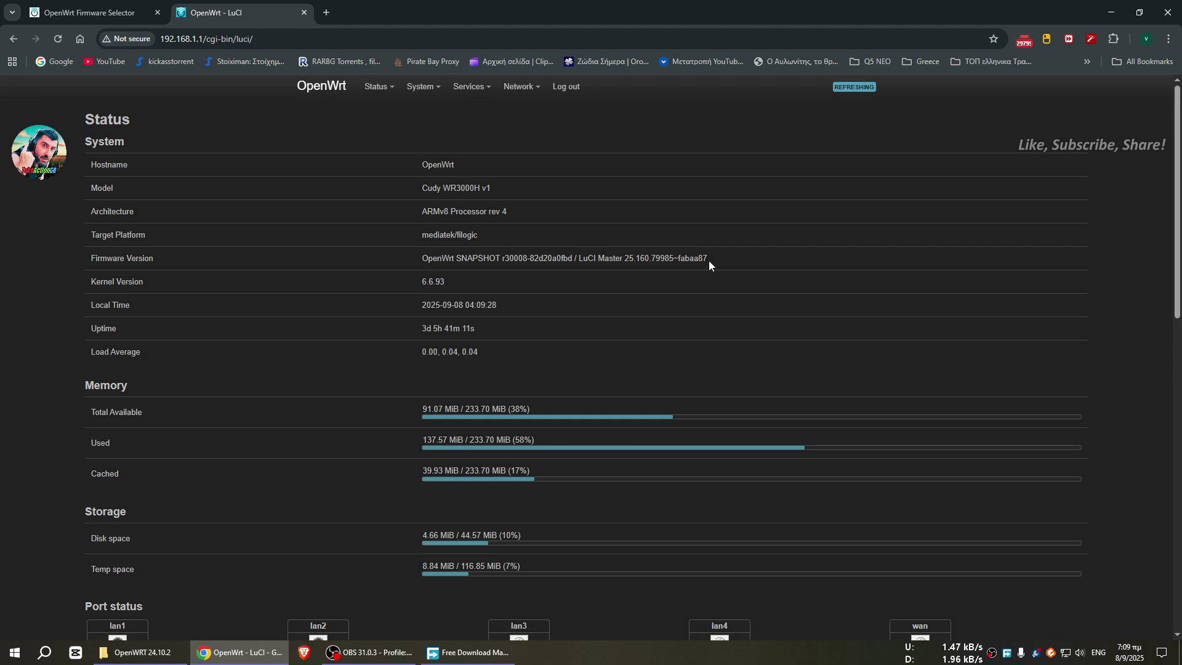
mouse_move(388, 93)
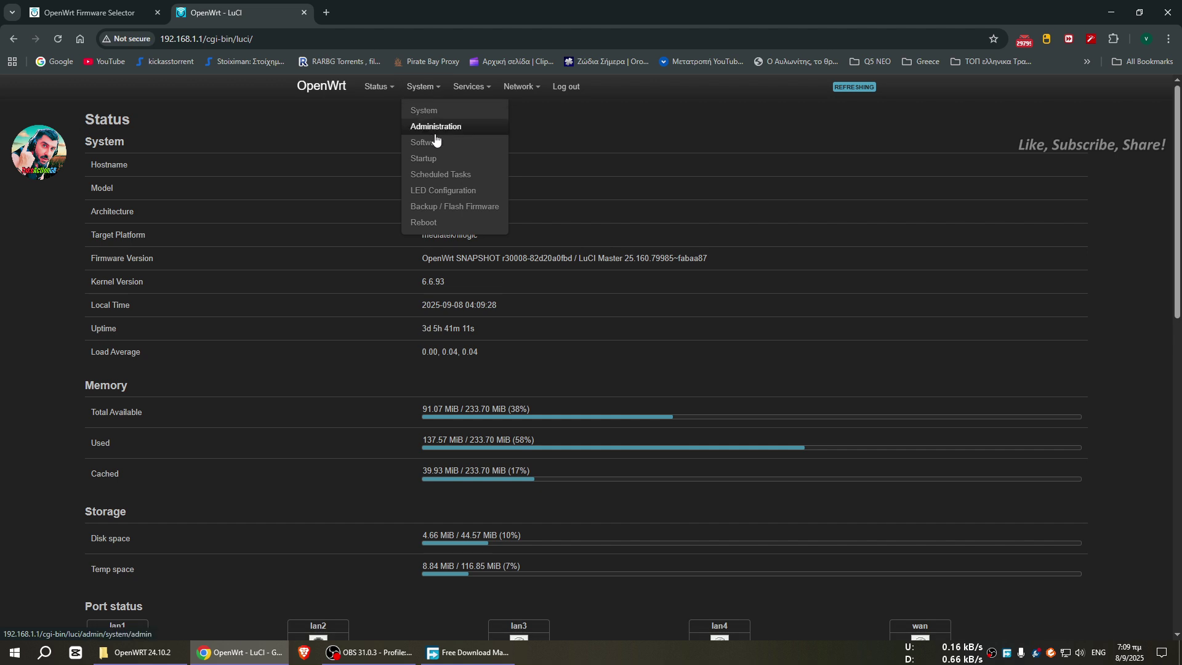
Step: Go to the System > Backup / Flash Firmware page
left_click(457, 210)
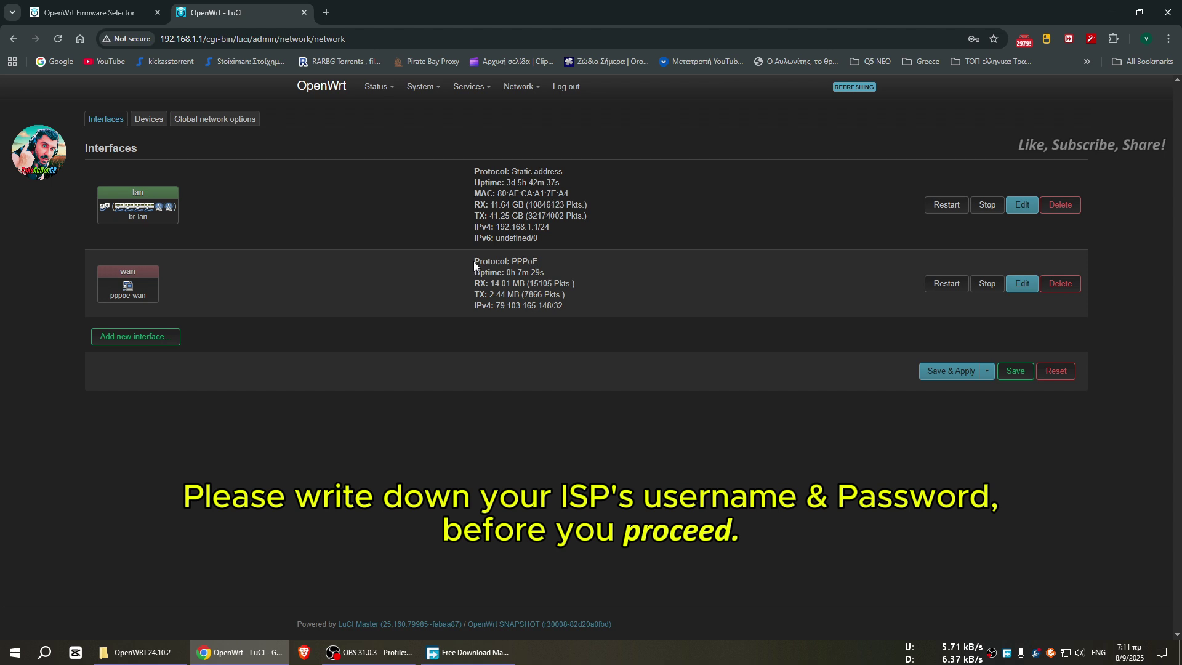
Step: Review the wan interface status details, then go to the Network > Wireless overview
left_click_drag(474, 261, 567, 304)
left_click(549, 262)
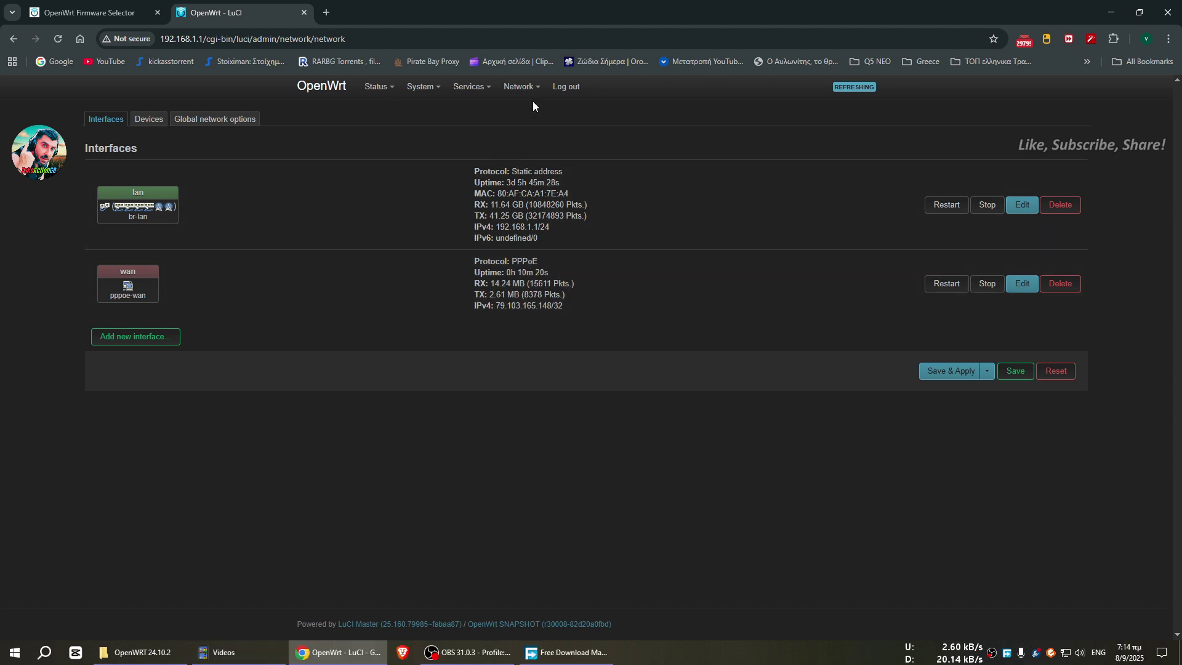
mouse_move(522, 90)
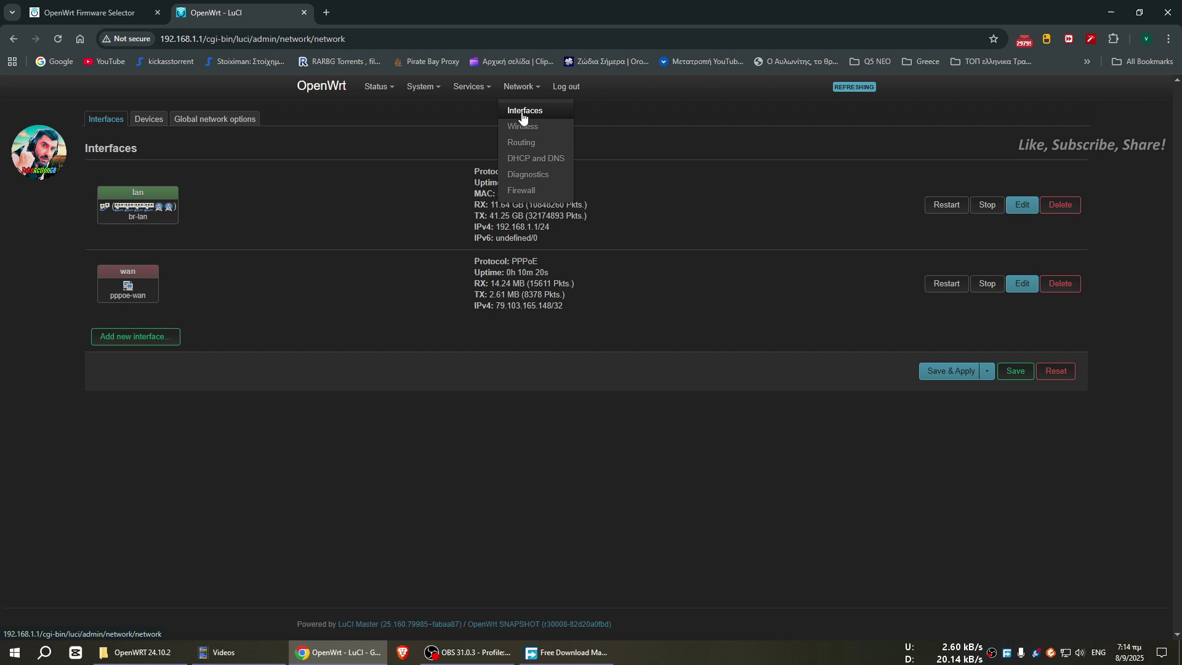
left_click(524, 127)
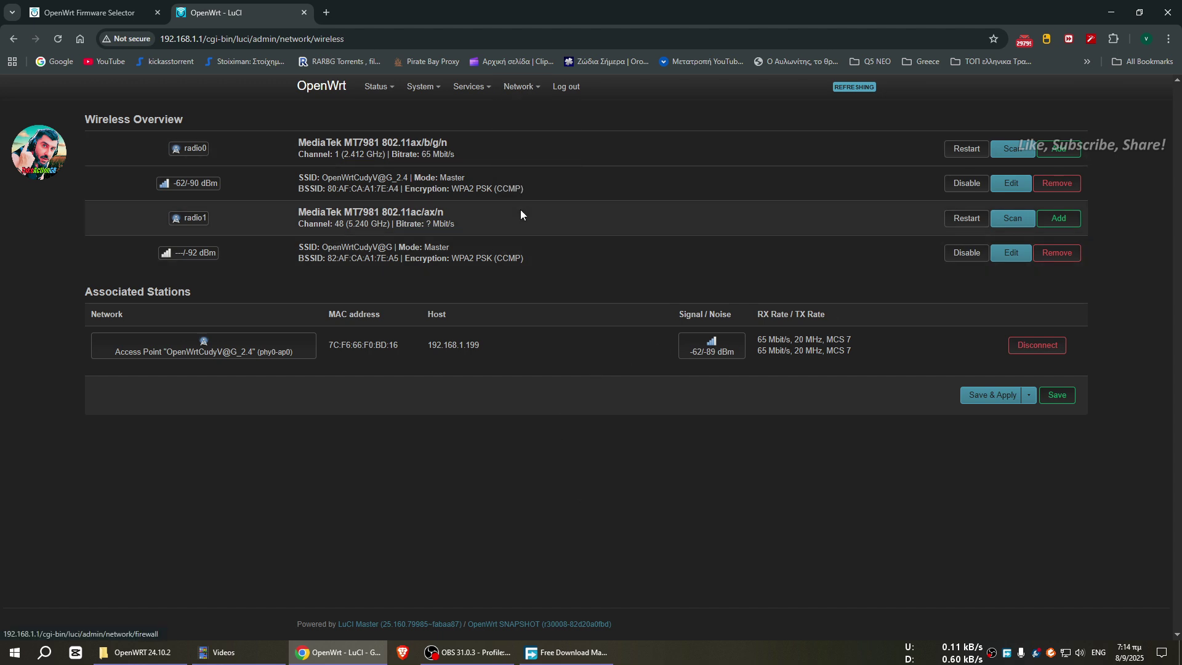
mouse_move(397, 91)
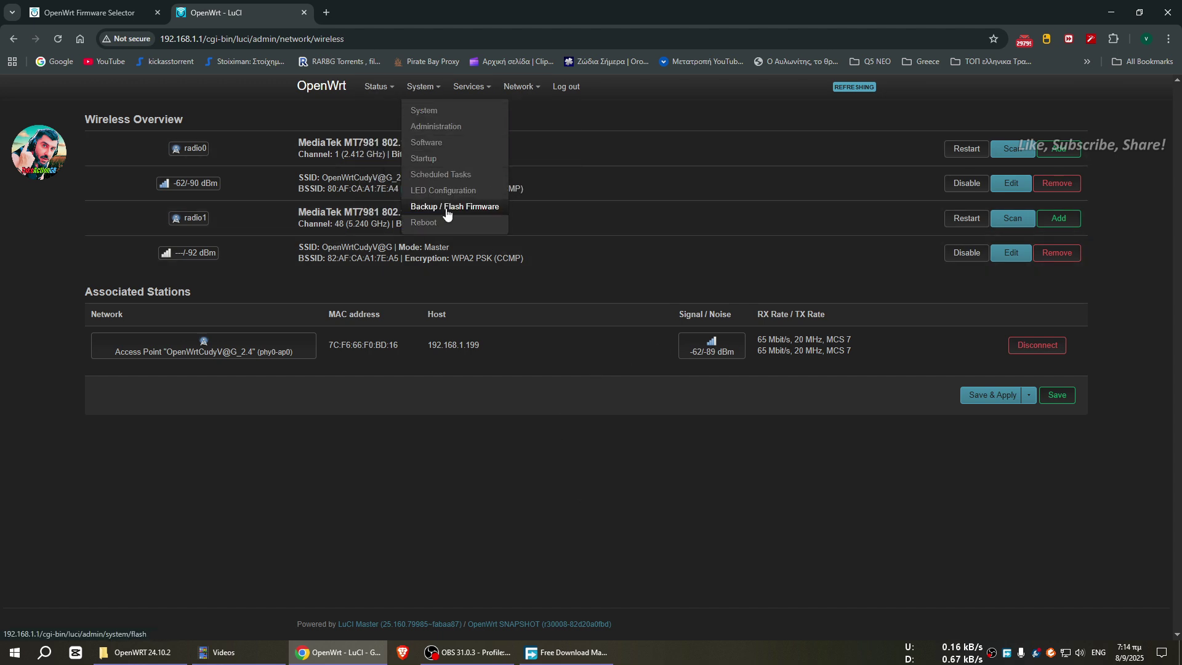
Step: Open System > Backup / Flash Firmware, glance at the OpenWRT 24.10.2 folder, and return to the browser
left_click(446, 206)
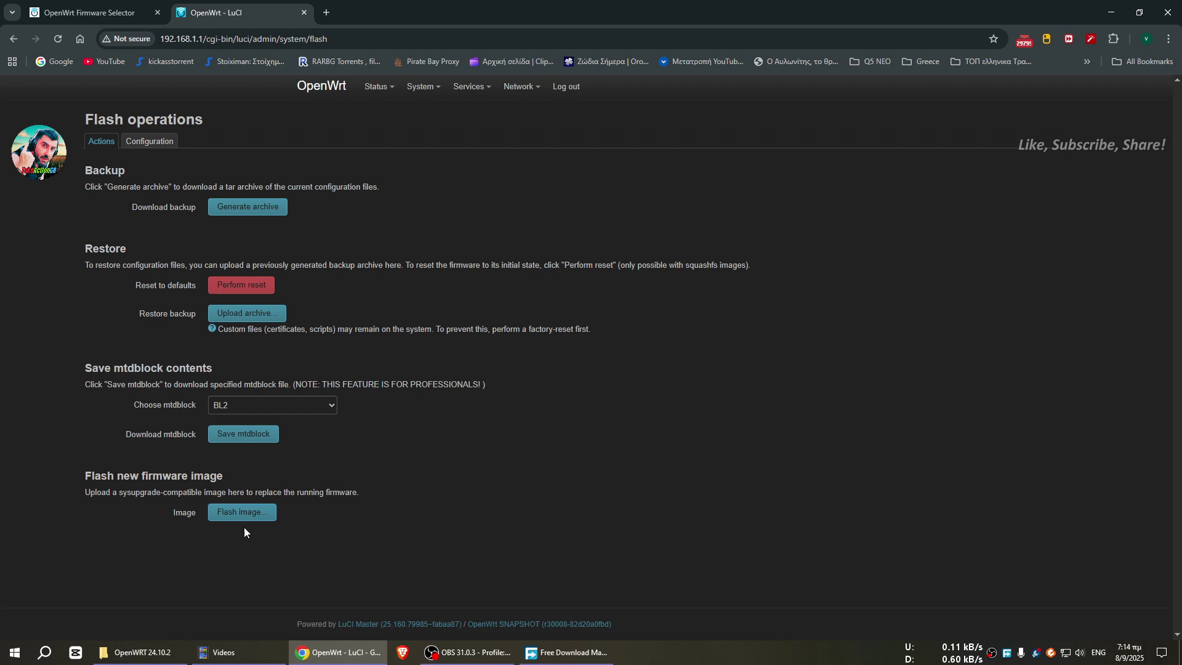
left_click(142, 652)
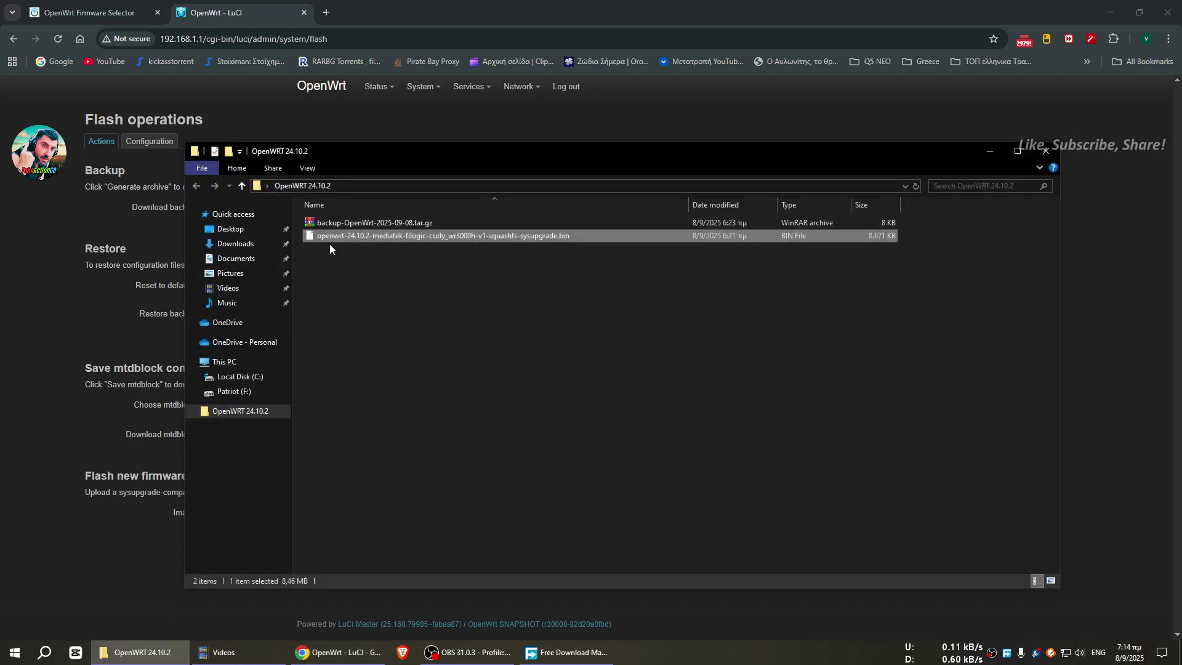
left_click(117, 409)
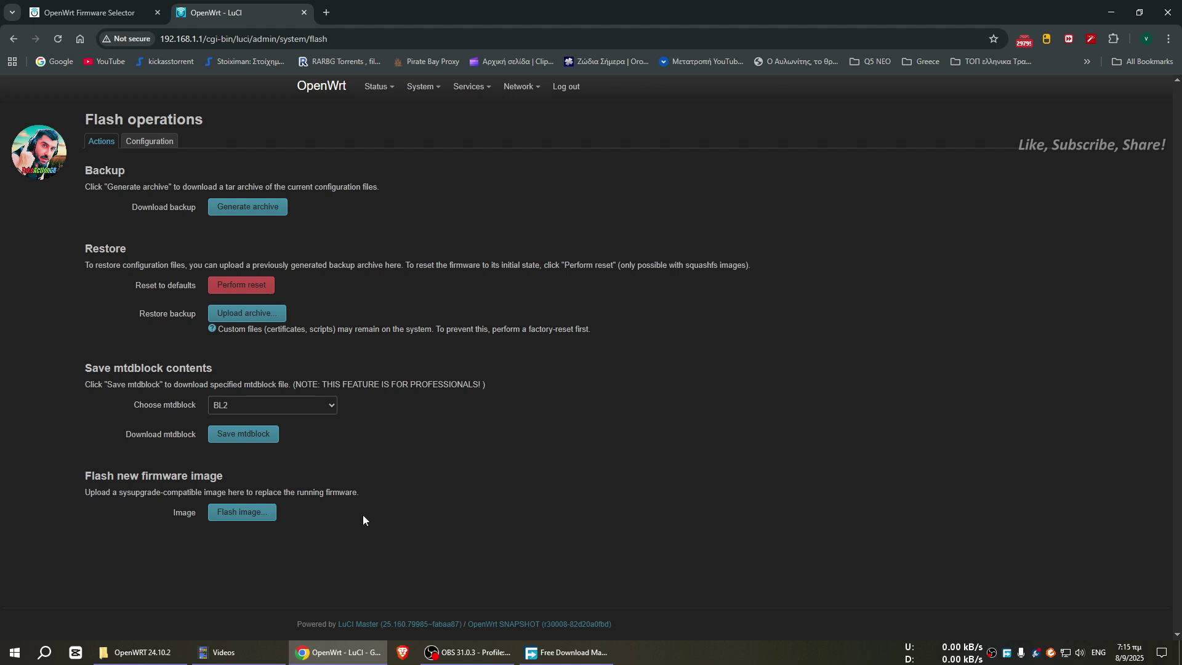
Step: Under Flash image..., pick the 8.47 MiB 24.10.2 cudy_wr3000h-v1 squashfs sysupgrade .bin from the OpenWRT 24.10.2 folder
left_click(249, 515)
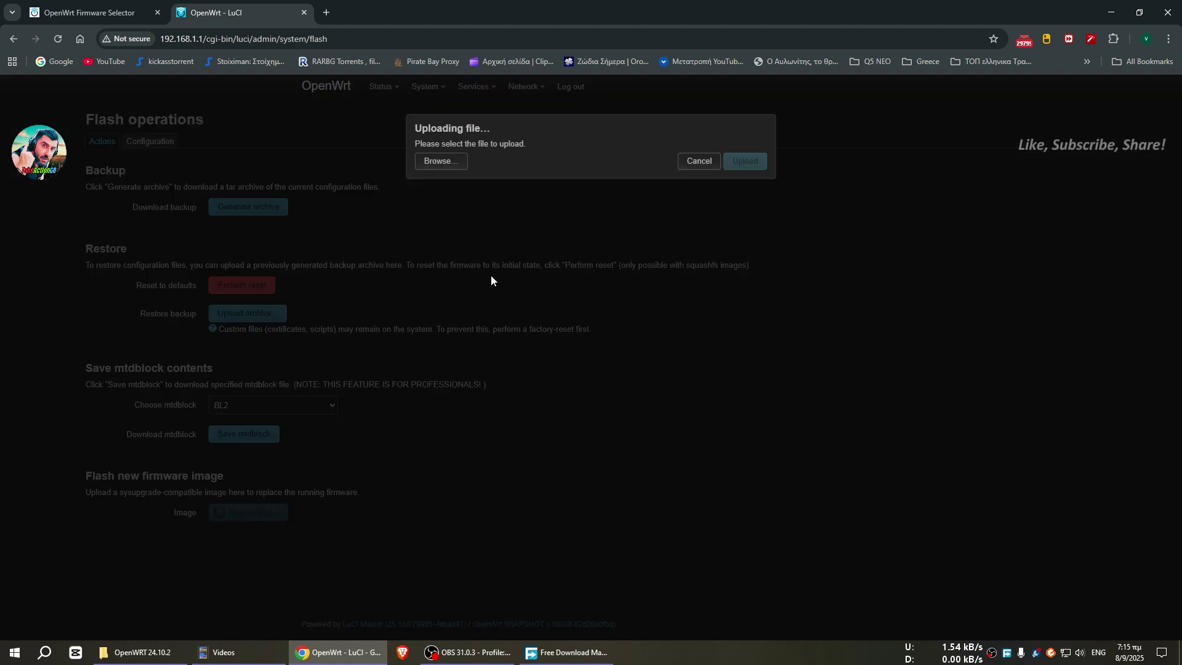
left_click(457, 163)
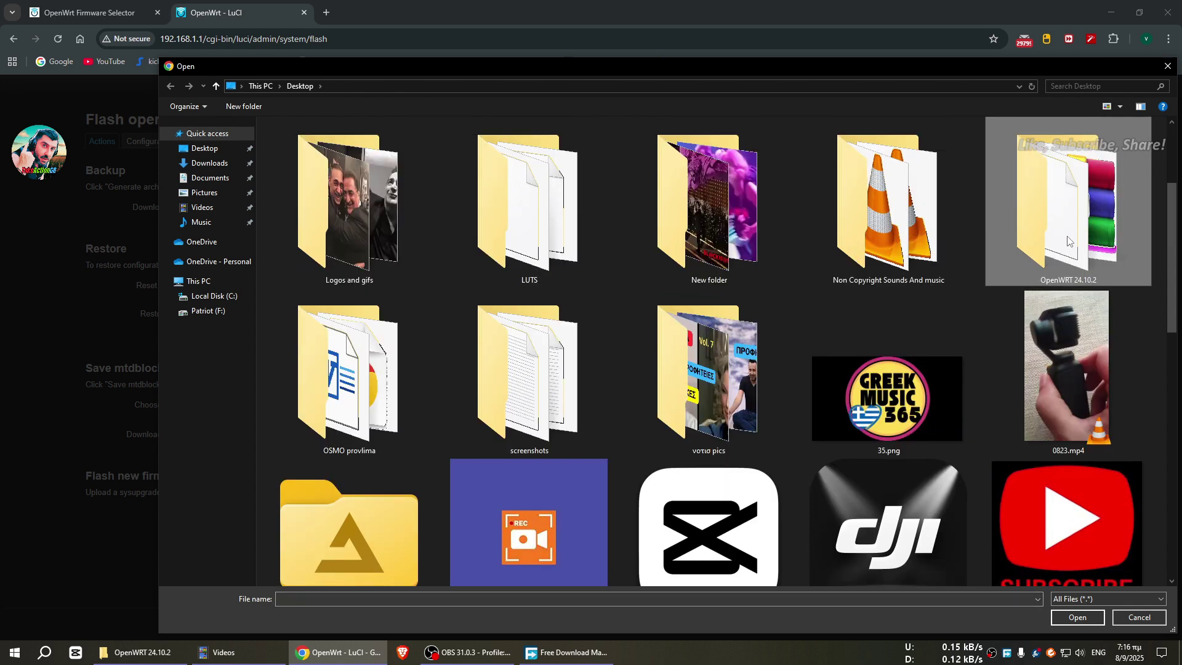
double_click(1067, 239)
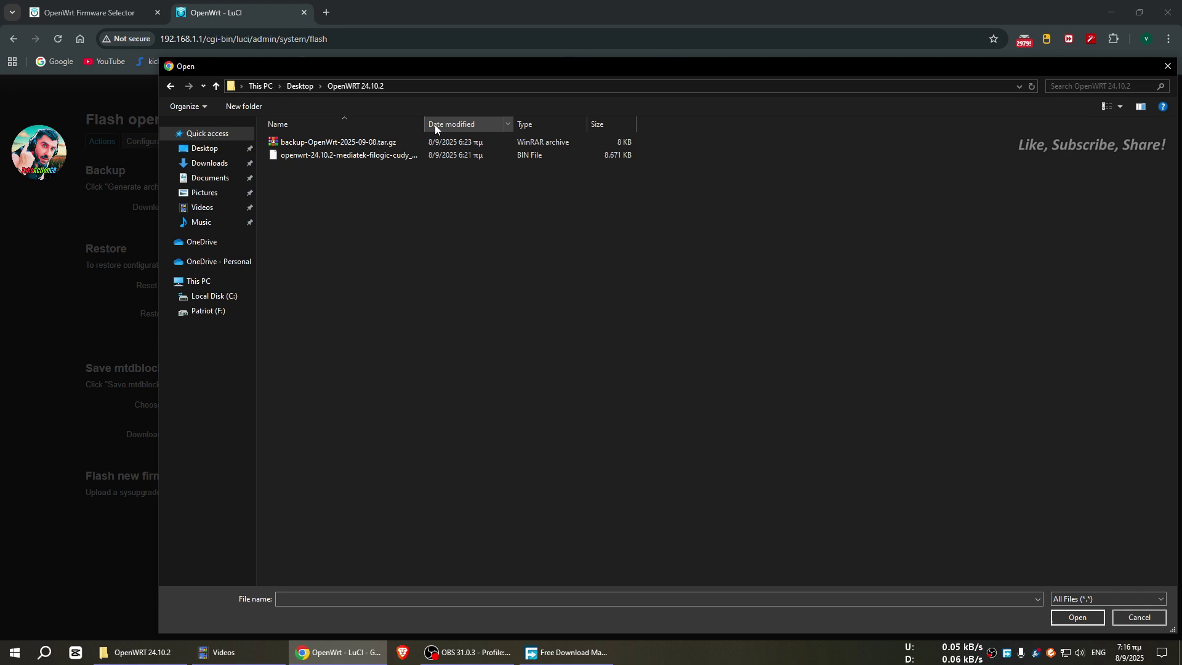
left_click_drag(424, 124, 680, 124)
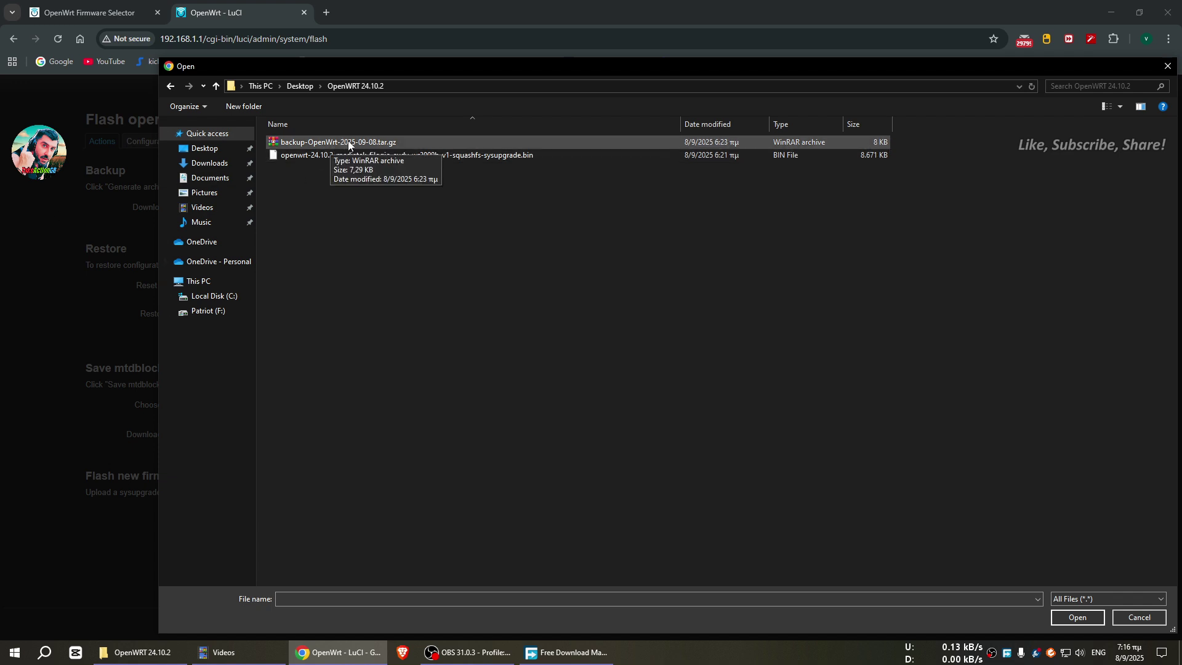
left_click(383, 158)
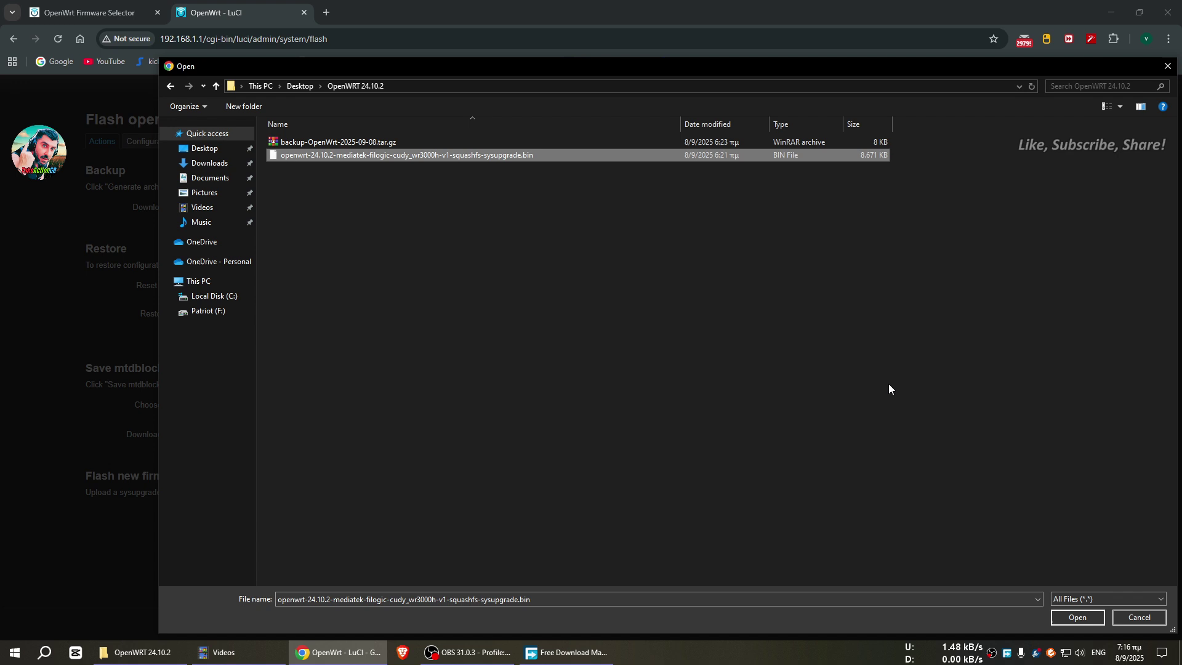
left_click(1075, 617)
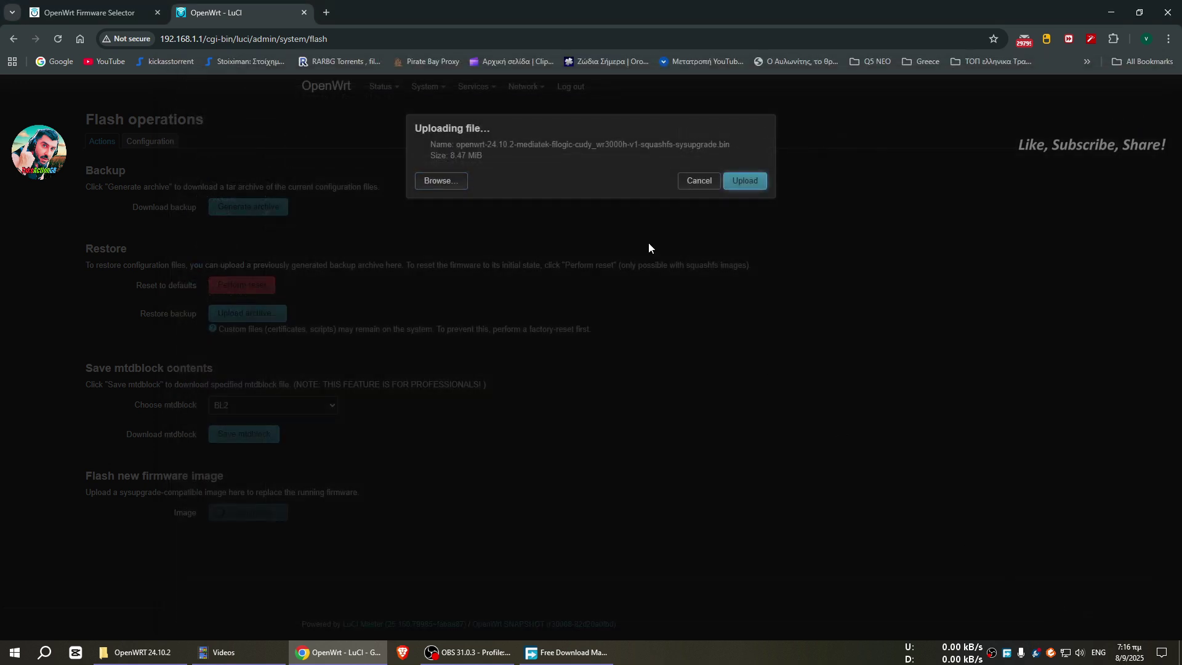
Step: Upload the image, untick 'Keep settings and retain the current configuration', and continue flashing
left_click(736, 182)
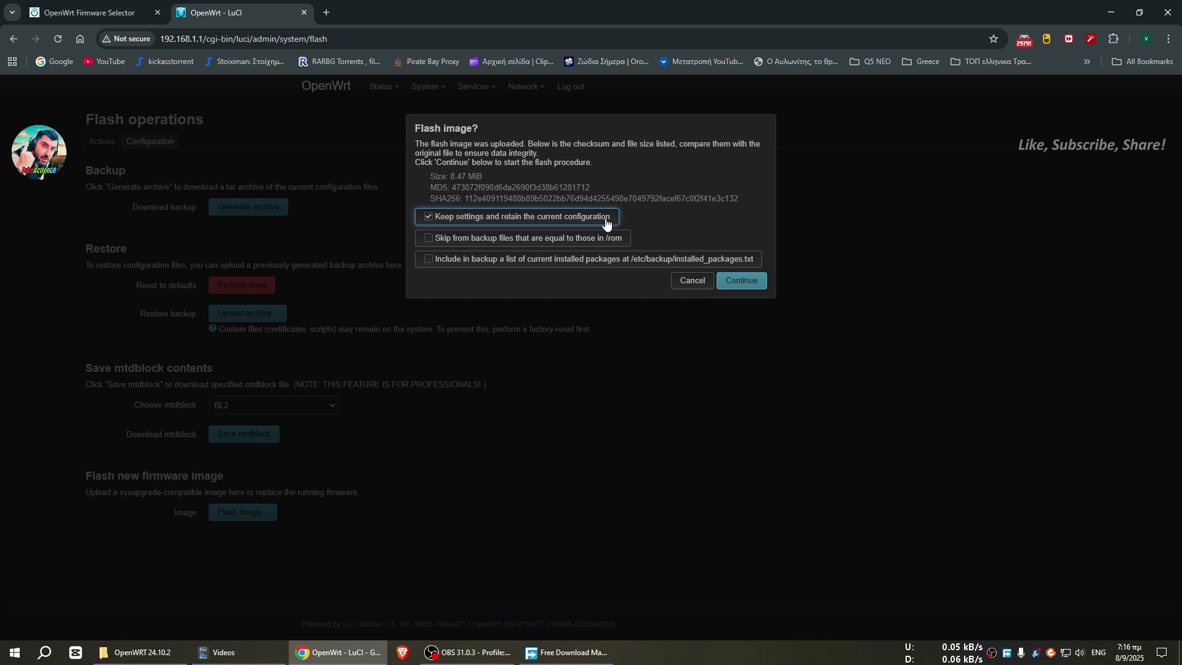
left_click(429, 217)
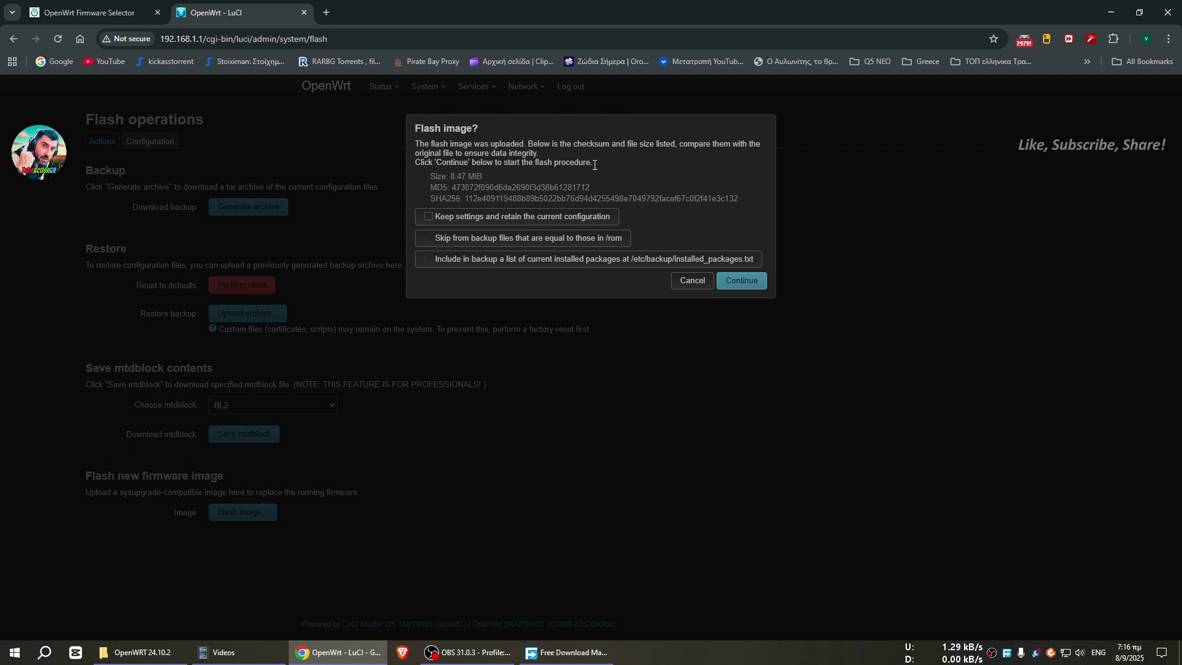
left_click(745, 282)
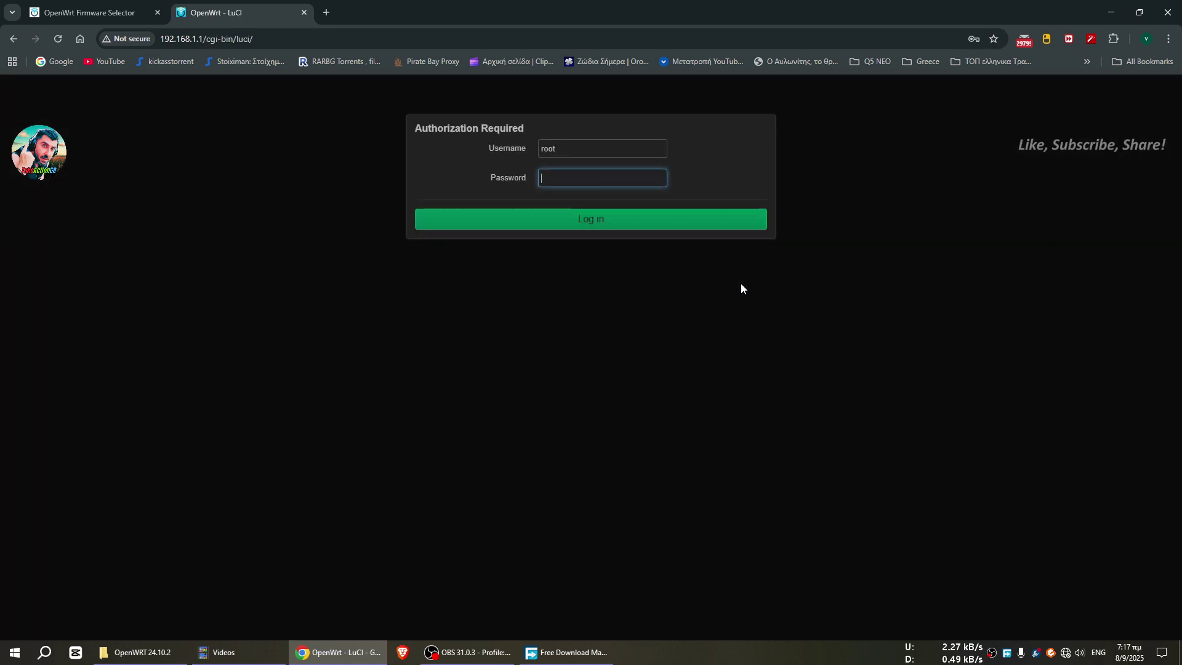
Step: Log in to LuCI with no root password and review the Load Average values
left_click(618, 229)
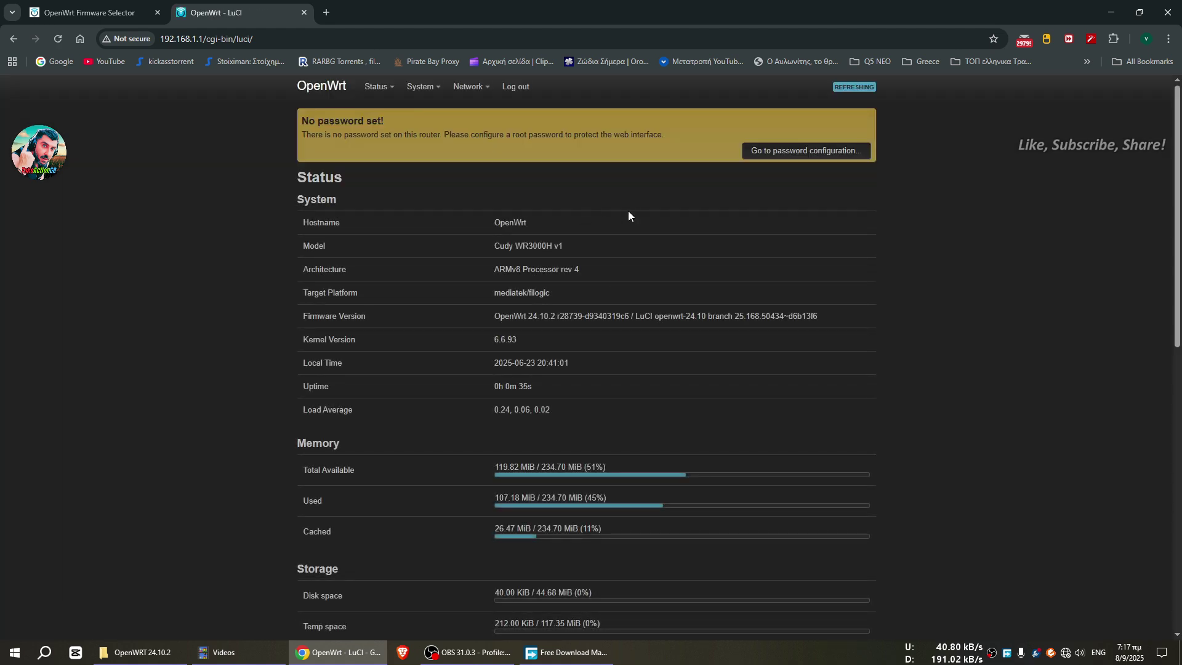
left_click_drag(519, 409, 549, 407)
left_click(552, 410)
scroll(911, 429, "down", 6)
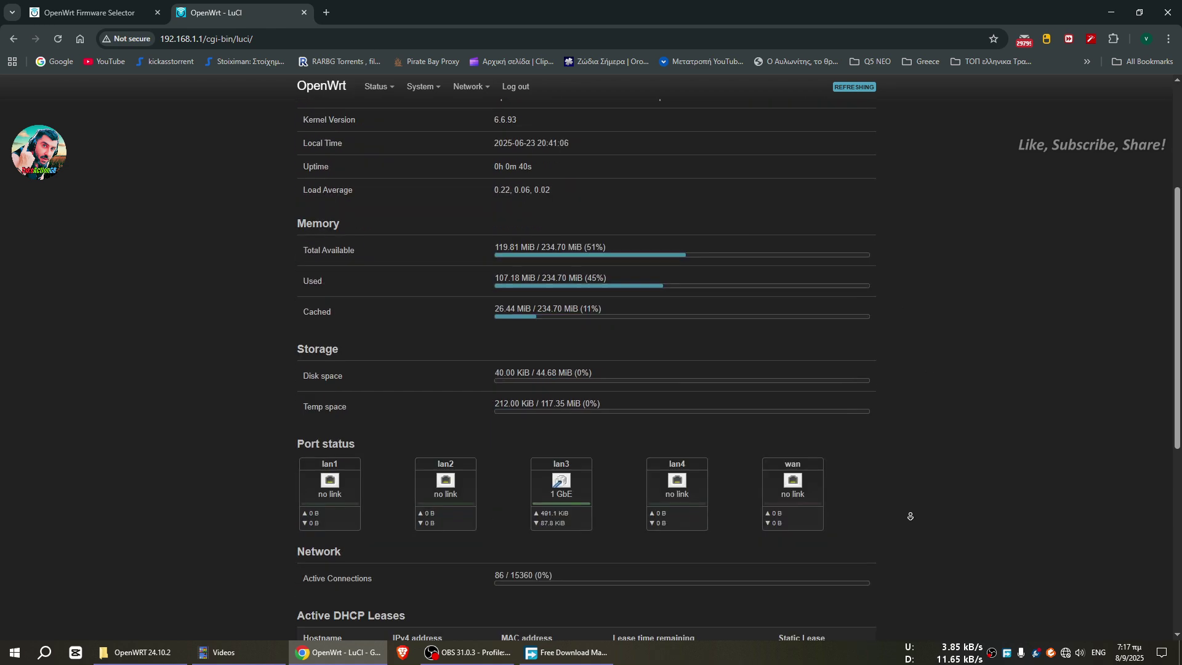
scroll(911, 514, "up", 6)
Step: Reload Status > Overview and highlight the model name Cudy WR3000H v1 and firmware version
mouse_move(378, 86)
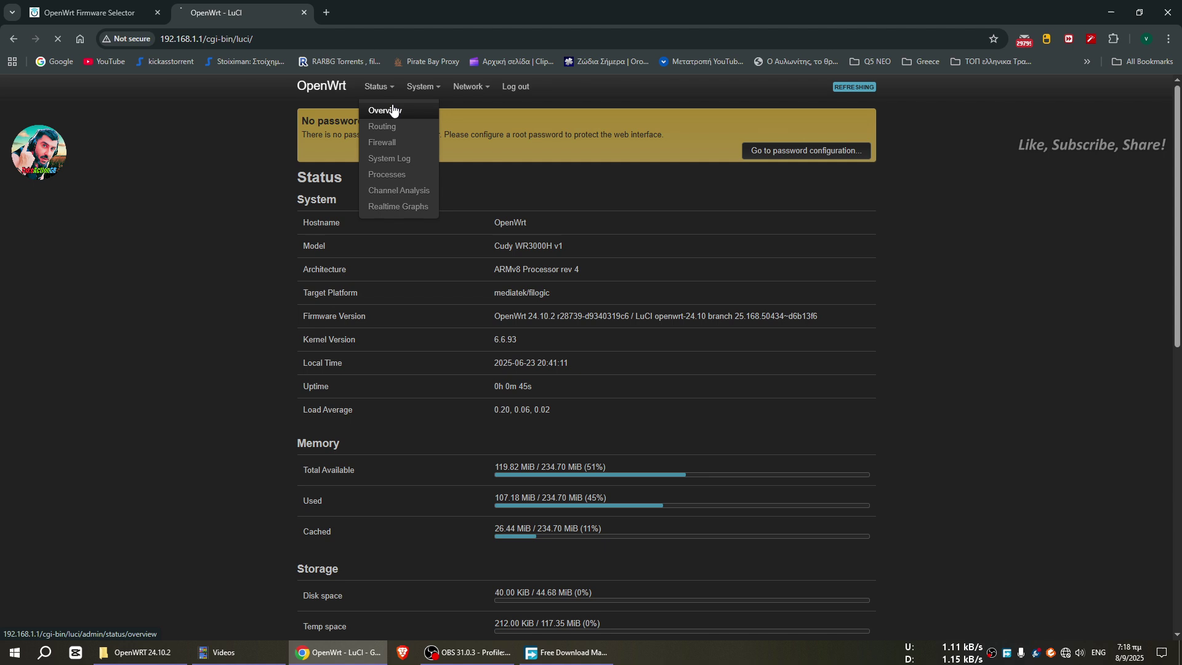
left_click(392, 109)
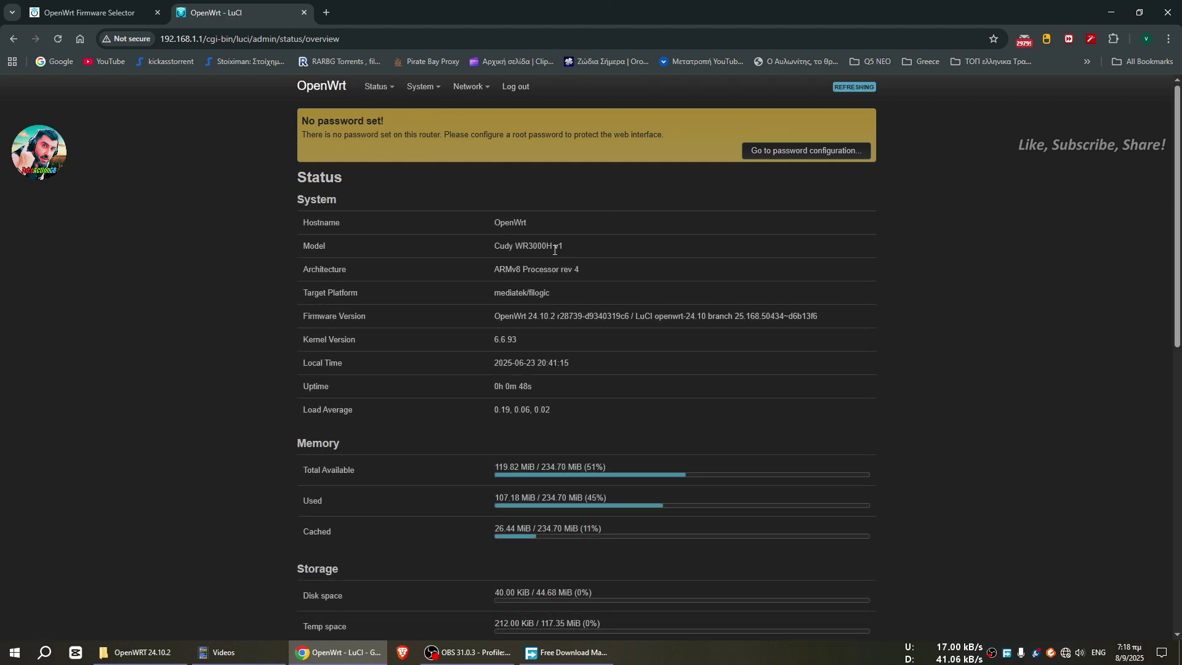
left_click_drag(493, 253, 569, 248)
left_click_drag(493, 316, 826, 320)
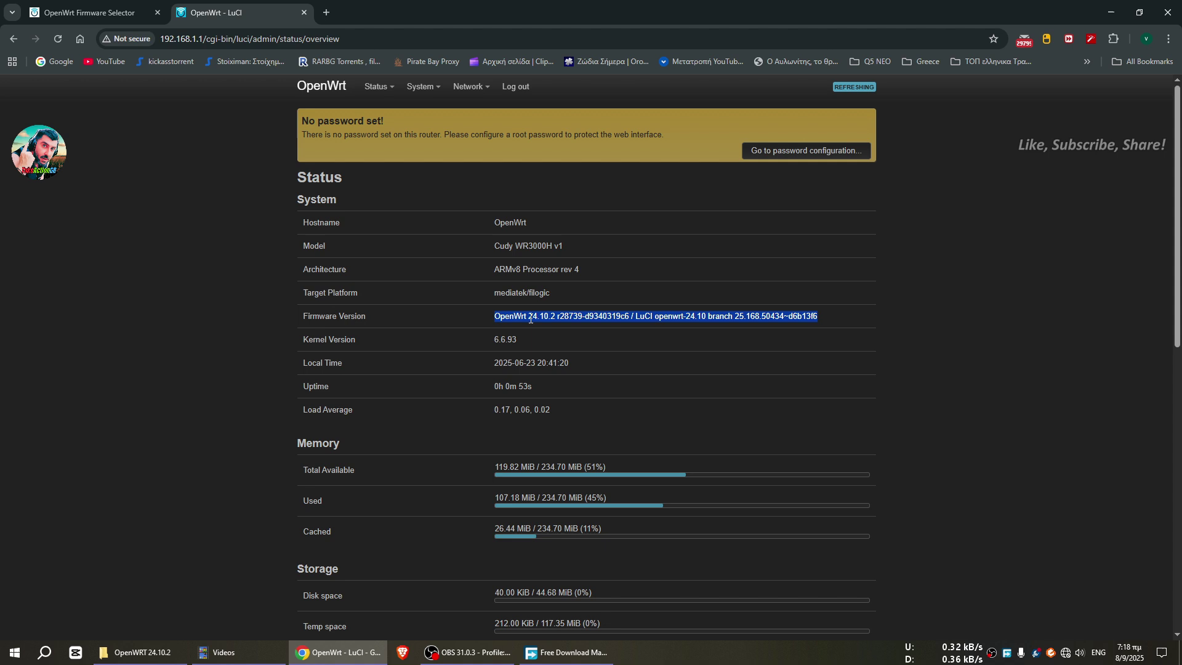
left_click(480, 316)
left_click_drag(490, 316, 822, 316)
left_click(556, 316)
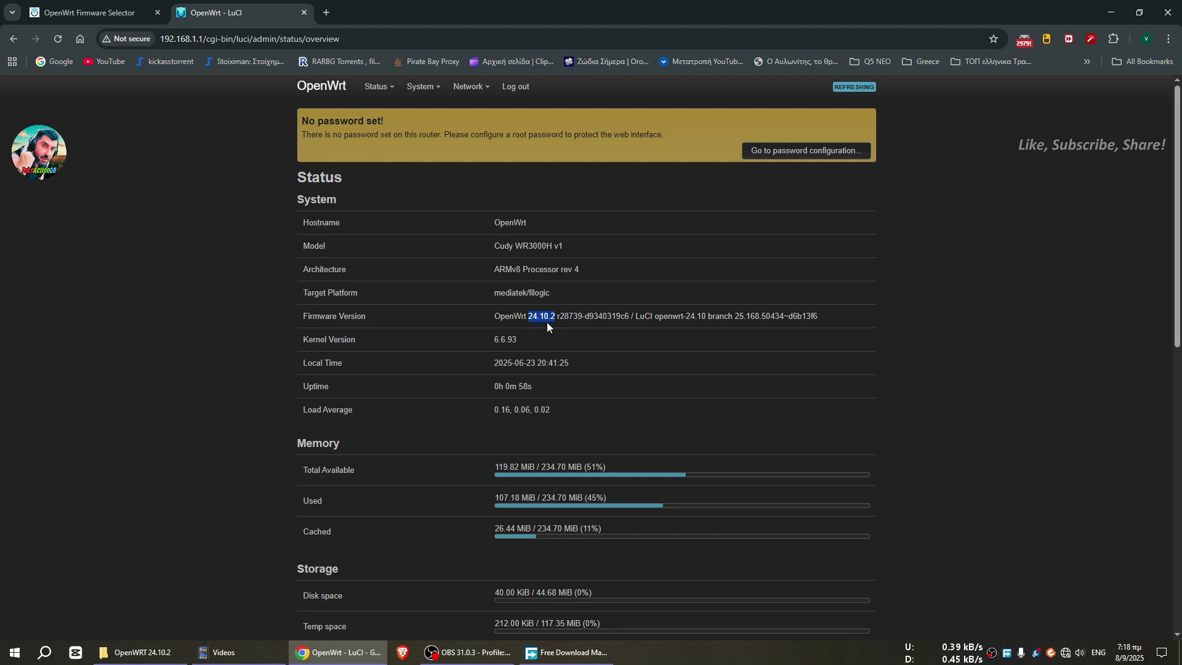
Step: Confirm the Firmware Version row reads OpenWrt 24.10.2 by highlighting the version number
left_click(529, 318)
left_click_drag(528, 316, 556, 317)
left_click(514, 363)
left_click_drag(494, 315, 305, 223)
left_click(527, 322)
left_click_drag(495, 320, 822, 315)
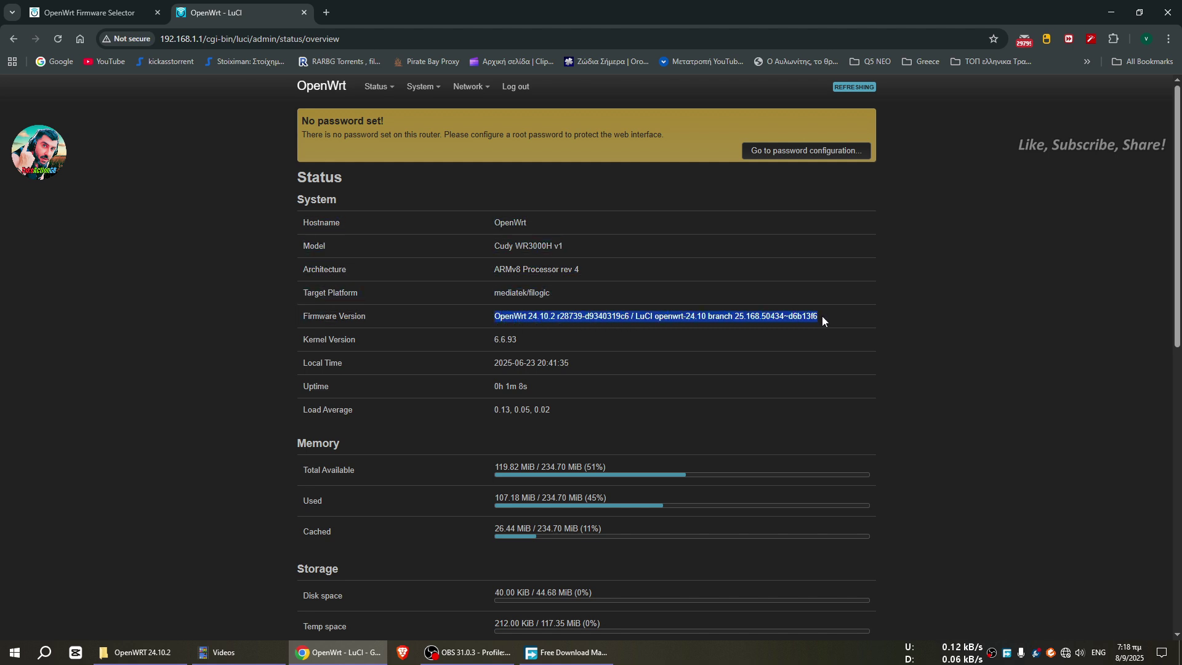
left_click(723, 315)
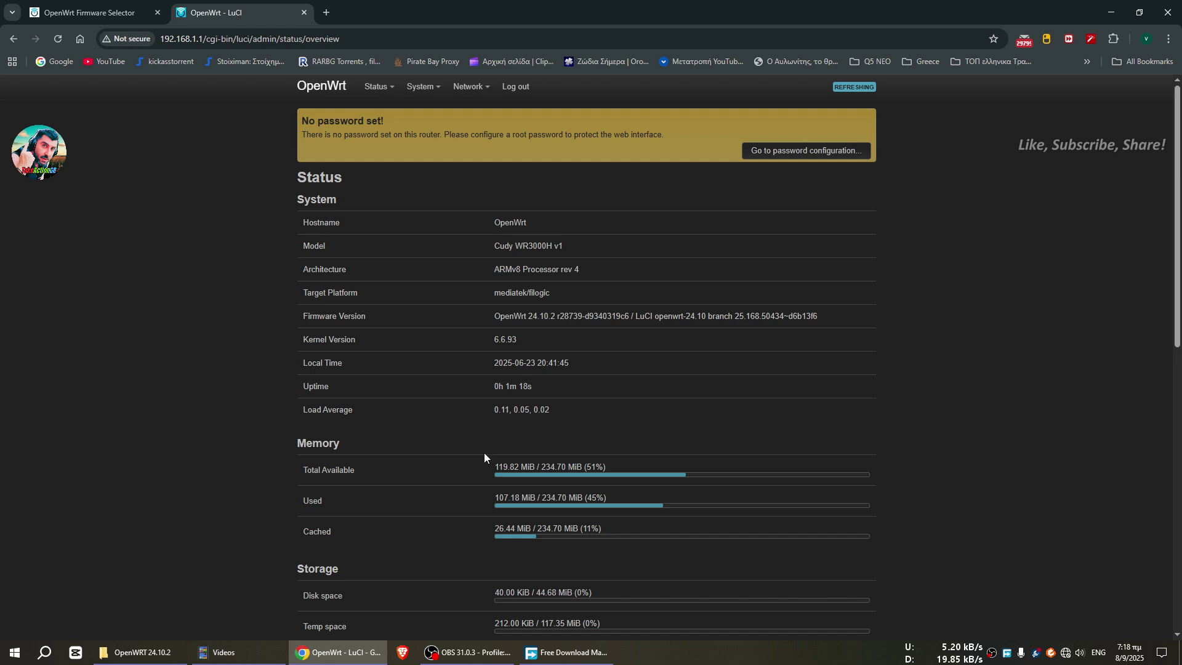
scroll(582, 474, "down", 4)
scroll(899, 474, "down", 3)
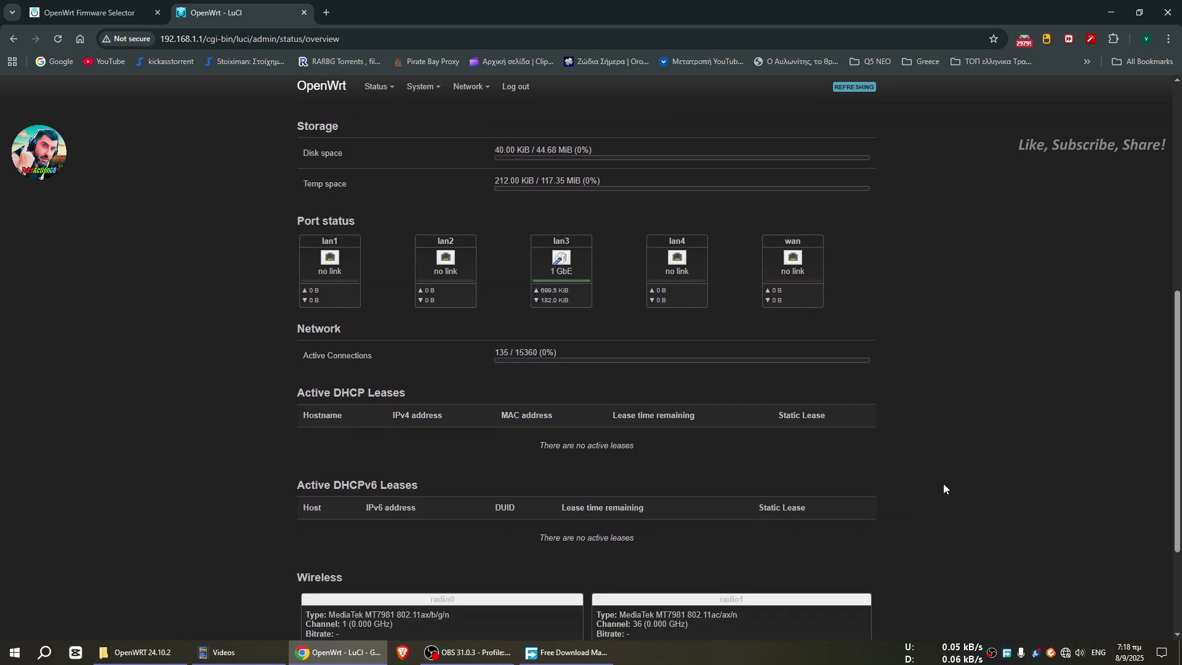
scroll(877, 282, "up", 7)
Step: Show Network > Interfaces with lan, wan and wan6, then restore and re-maximize the browser window
mouse_move(473, 91)
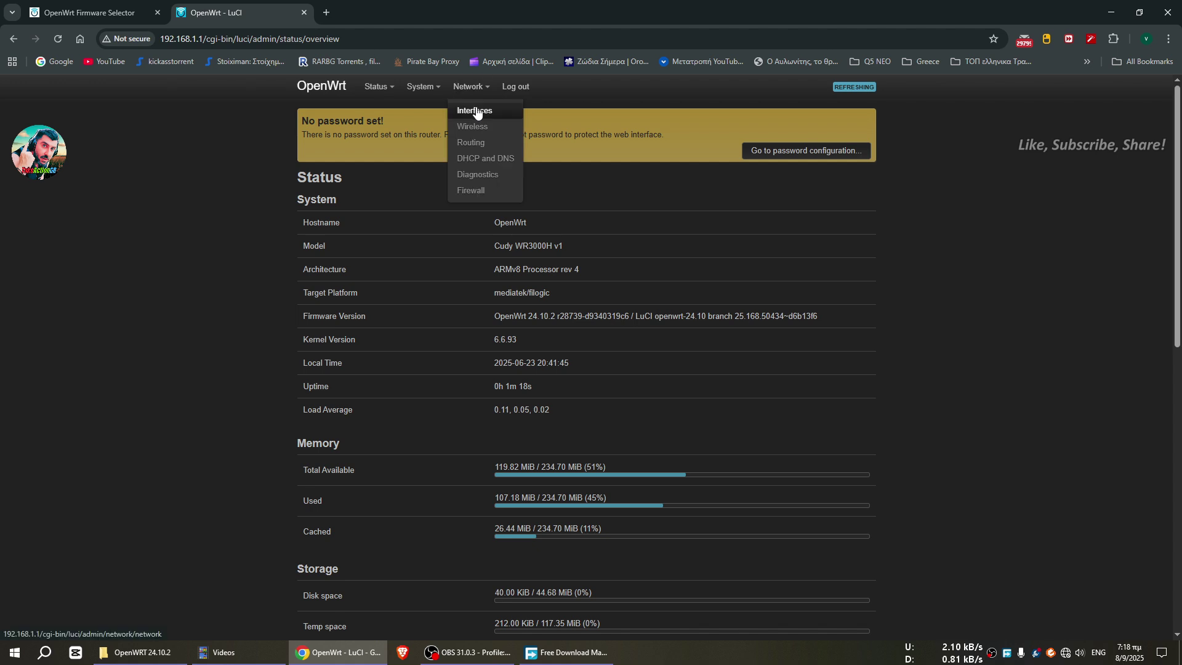
left_click(476, 113)
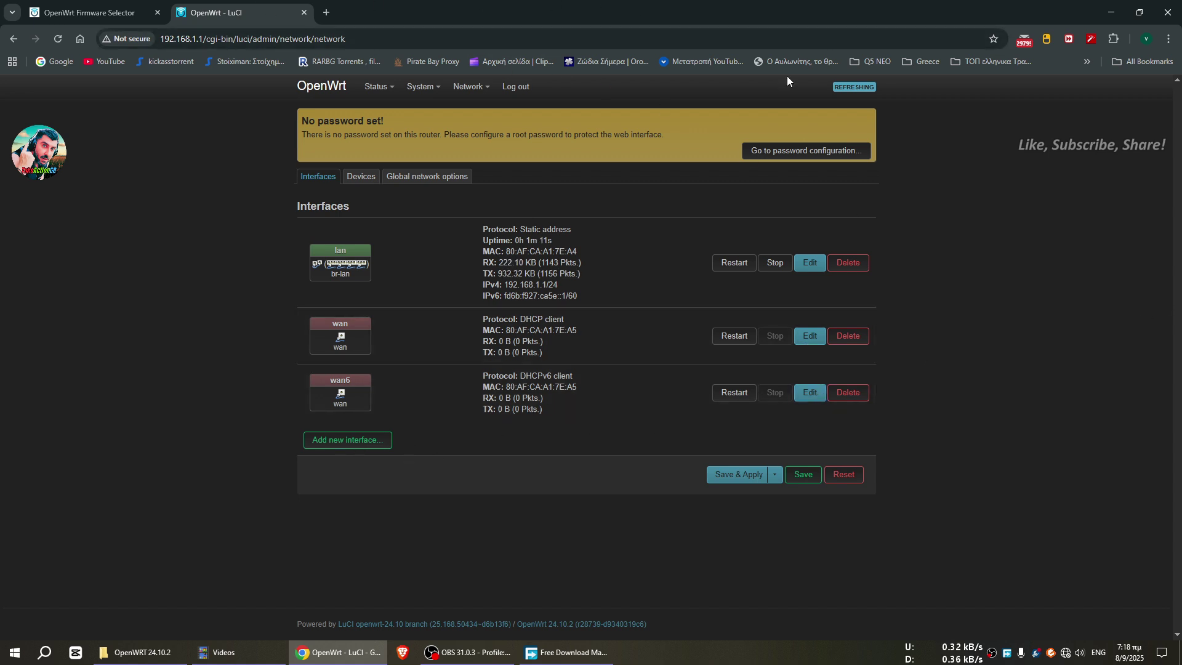
double_click(248, 4)
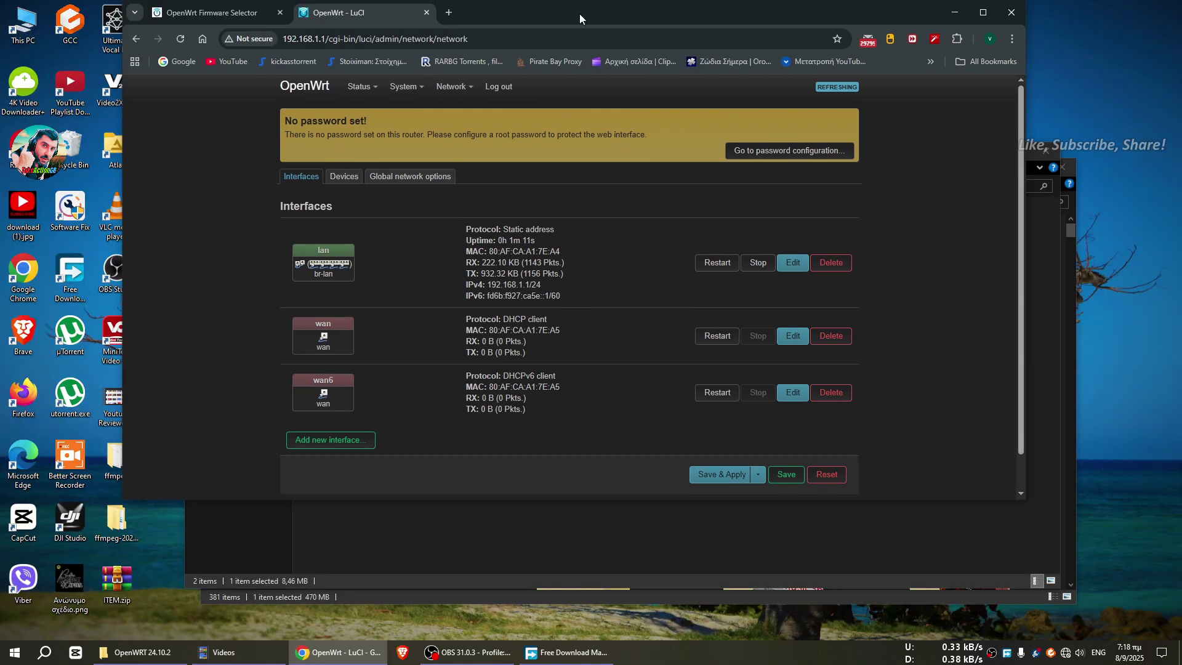
double_click(579, 14)
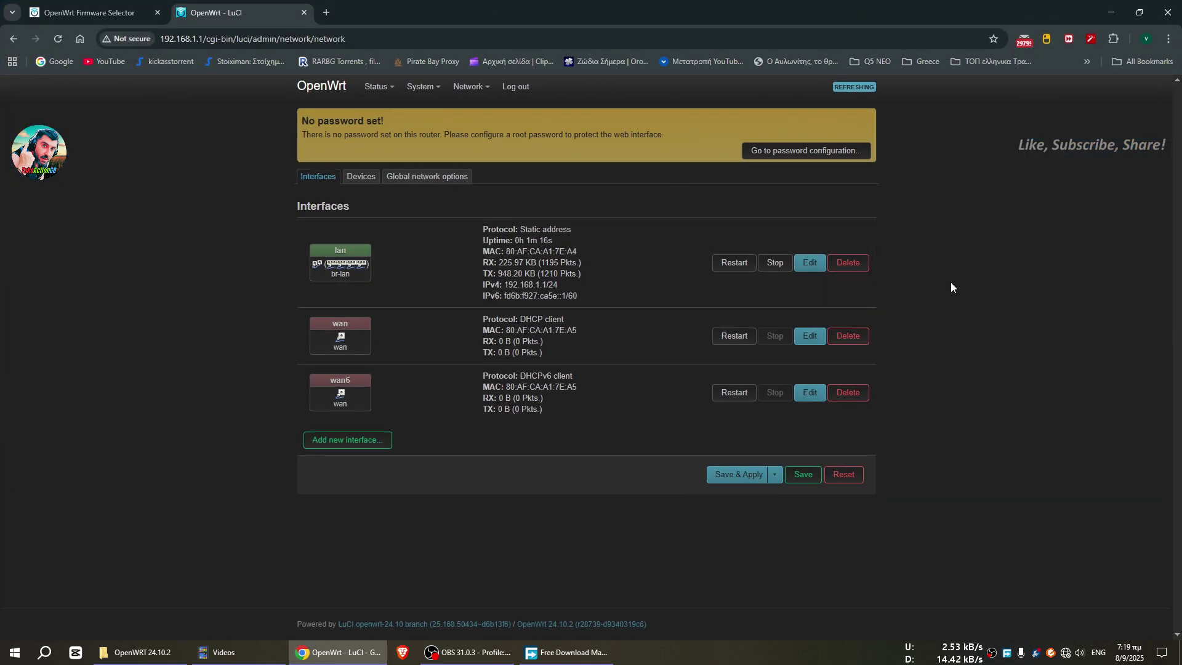